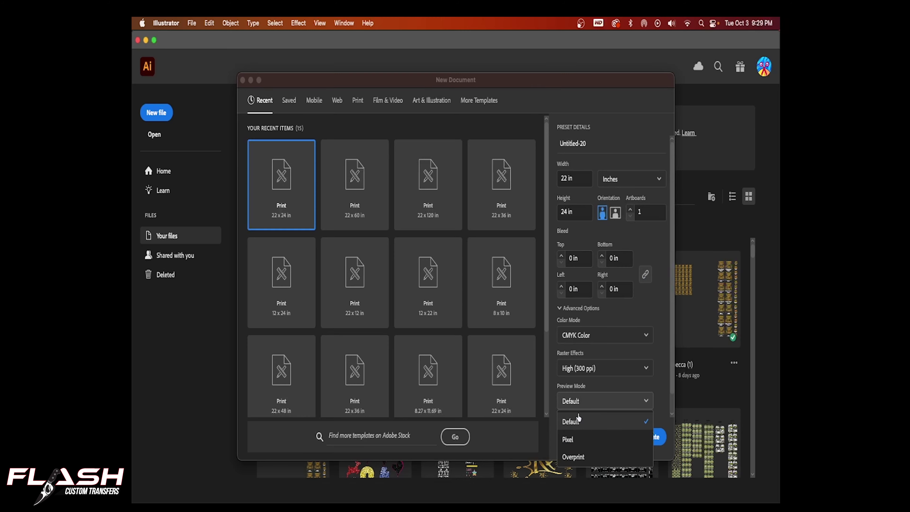
# - Create a 22 x 24 in document with CMYK color, High (300 ppi) raster effects and the Default preview mode
pyautogui.click(580, 421)
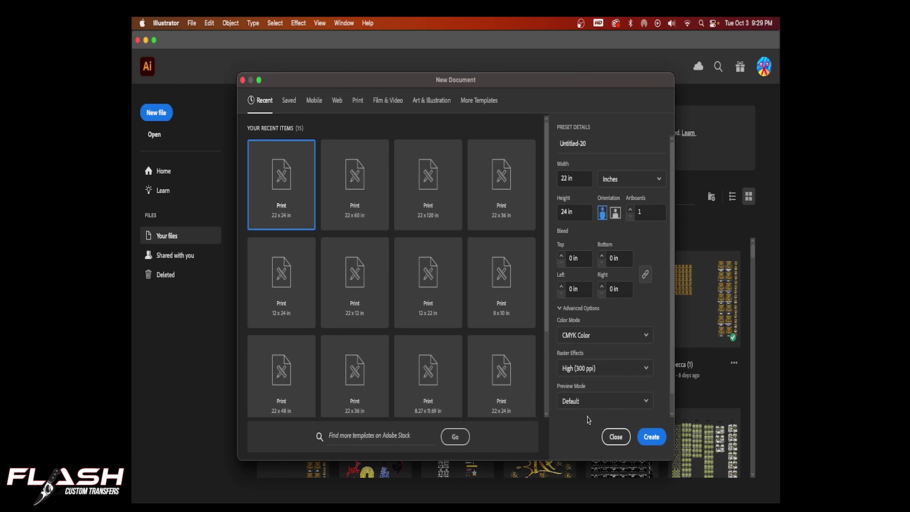
pyautogui.click(657, 438)
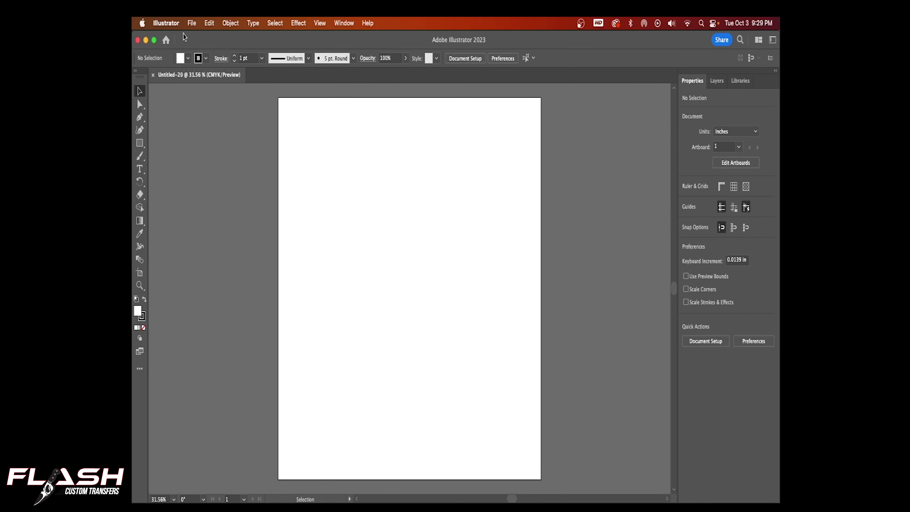
# - Open the image file 11 (5).png from the Downloads folder
pyautogui.click(192, 24)
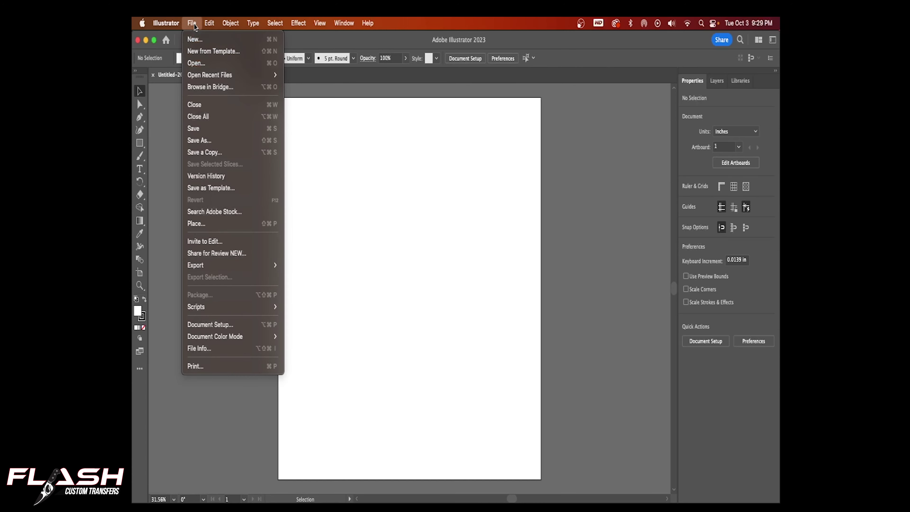
pyautogui.click(197, 63)
pyautogui.click(389, 174)
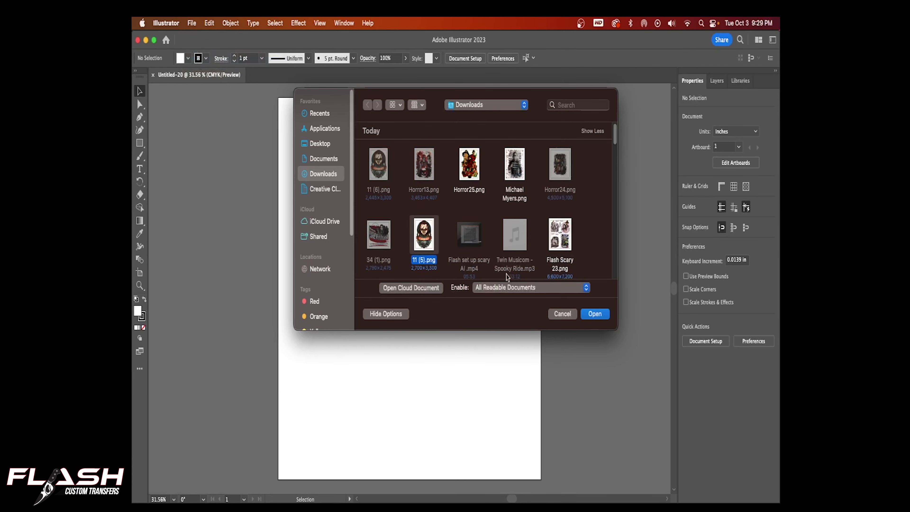
pyautogui.click(595, 314)
# - Cut the doll artwork out of the 11 (5).png document and paste it into the Untitled-20 document
pyautogui.moveTo(565, 294); pyautogui.dragTo(572, 423)
pyautogui.click(209, 24)
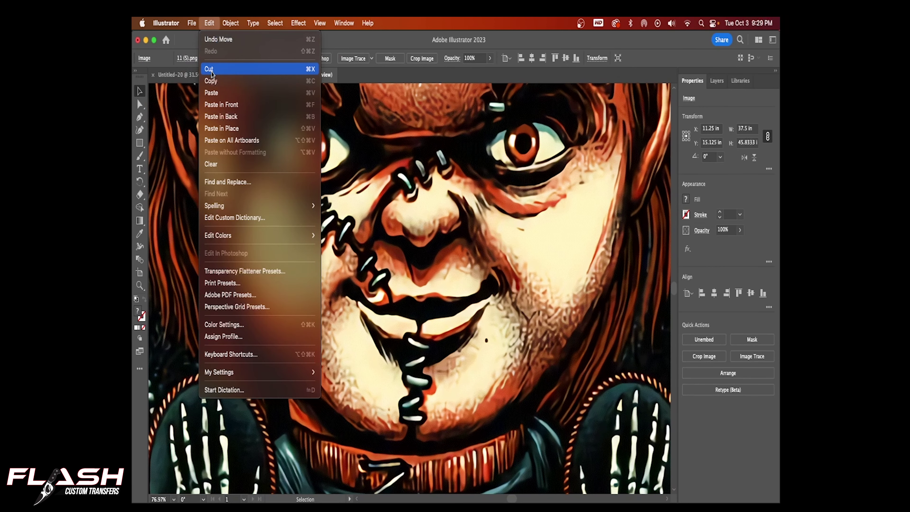
pyautogui.click(209, 69)
pyautogui.click(224, 75)
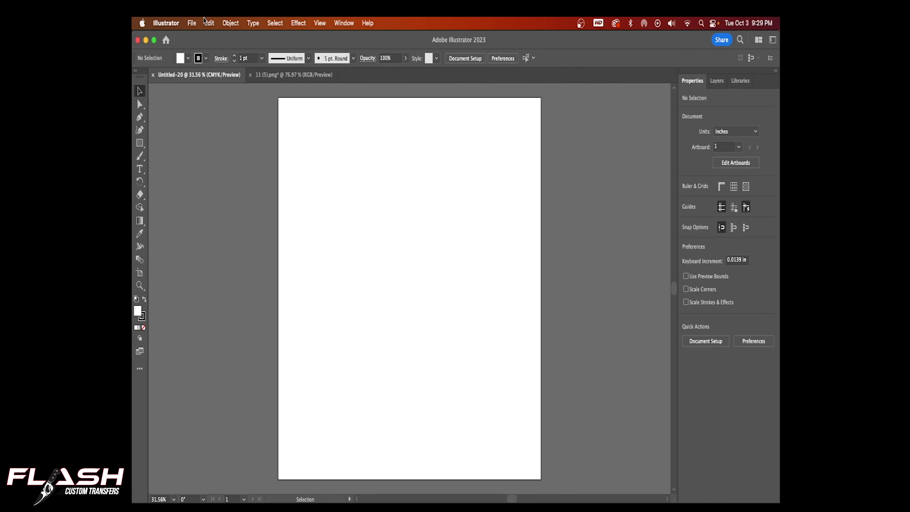
pyautogui.click(214, 23)
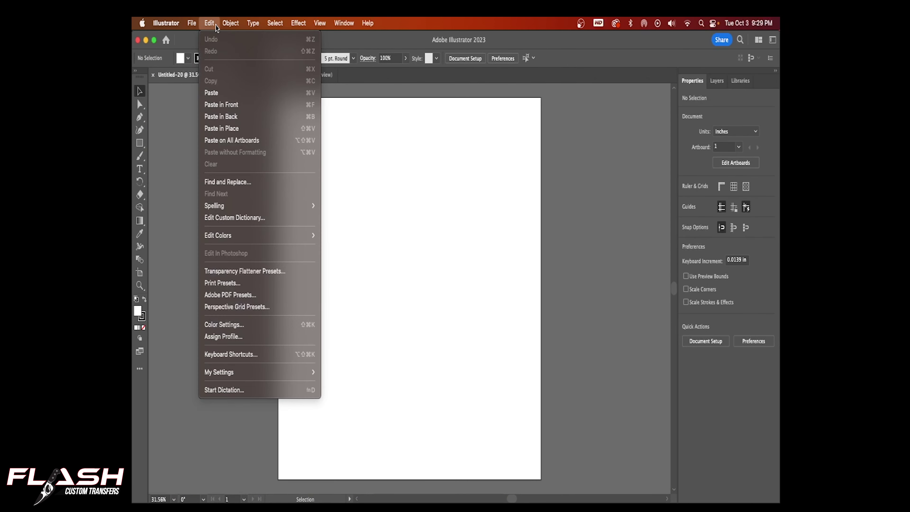
pyautogui.click(213, 93)
# - Scale the pasted "Good Guy" artwork proportionally to 10 in wide and place it in the upper left of the artboard
pyautogui.moveTo(410, 218); pyautogui.dragTo(400, 261)
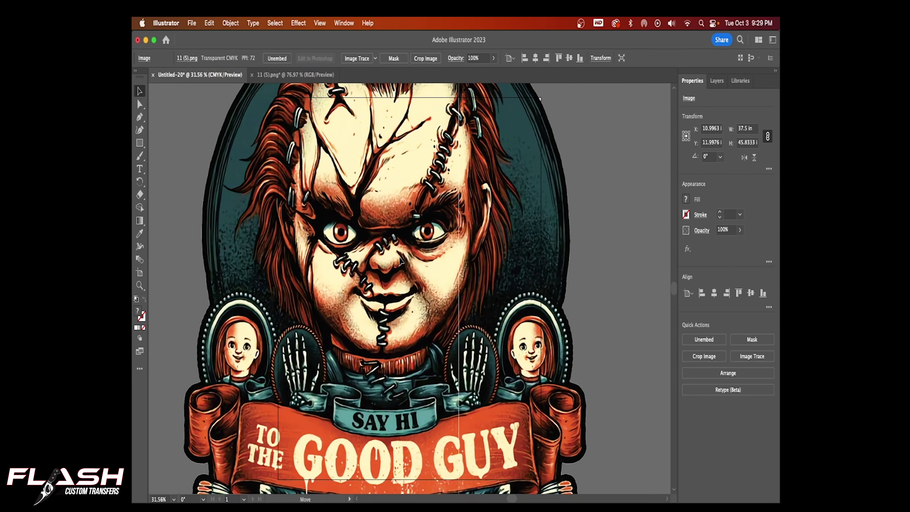
pyautogui.click(754, 131)
pyautogui.write('1')
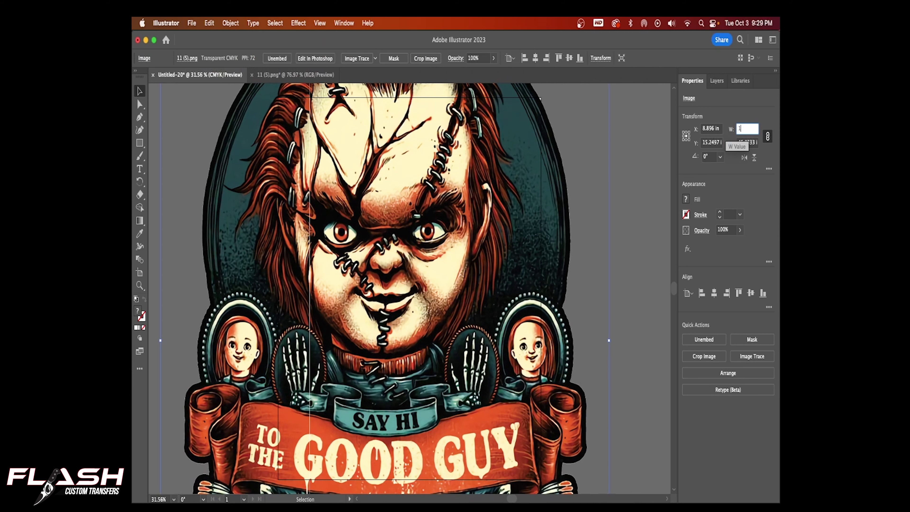
pyautogui.write('0')
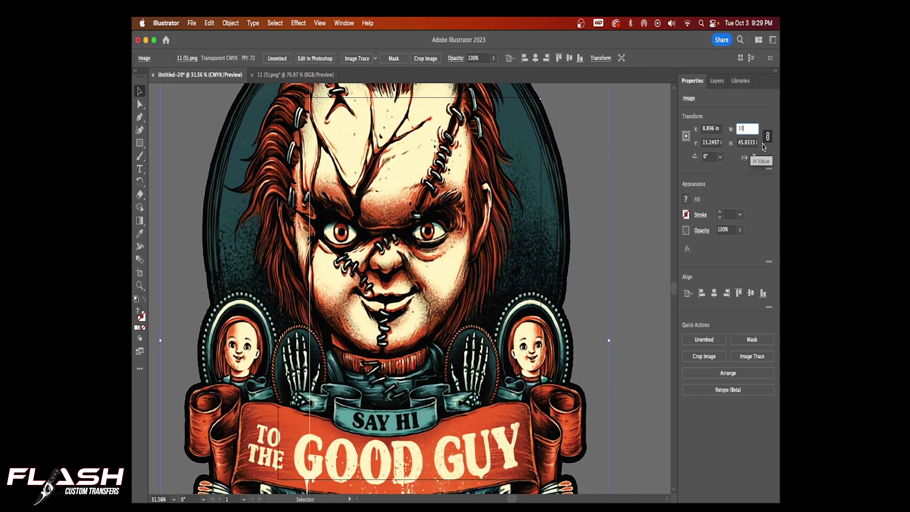
pyautogui.press('Return')
pyautogui.moveTo(409, 332); pyautogui.dragTo(364, 212)
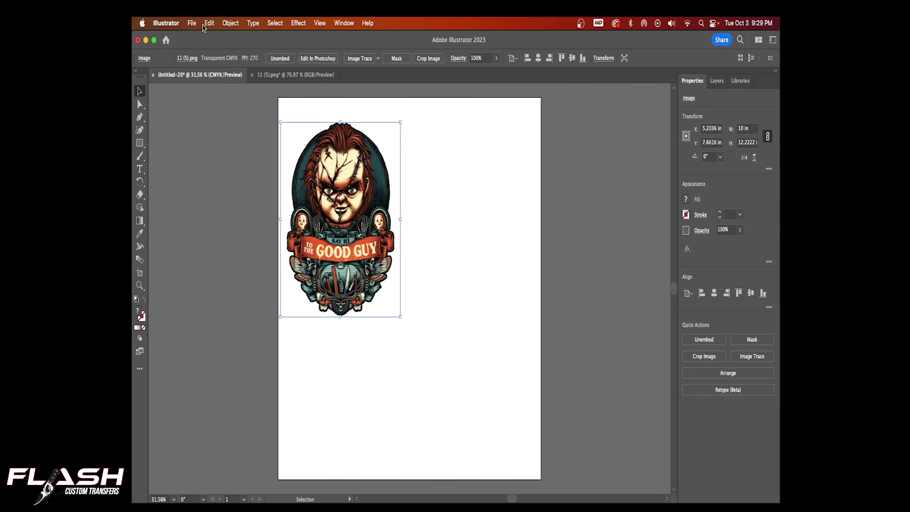
# - Open the image file Michael Myers.png from the Downloads folder
pyautogui.click(209, 23)
pyautogui.moveTo(192, 23)
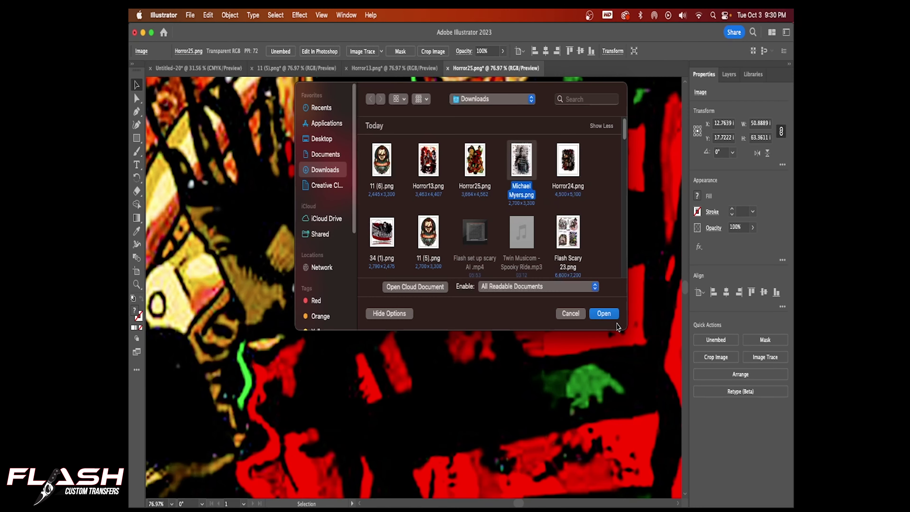
pyautogui.click(604, 313)
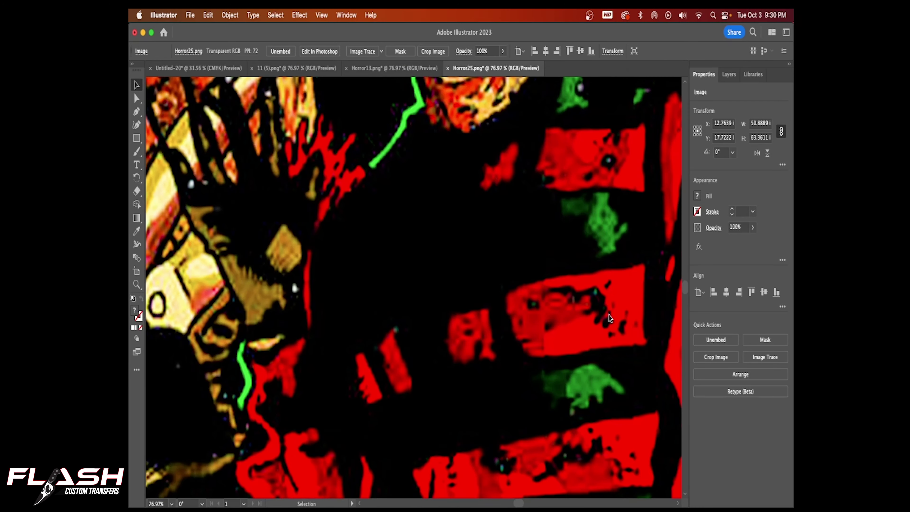
# - Cut the mugshot image out of the Michael Myers.png document and paste it into the Untitled-20 document
pyautogui.scroll(10, 504, 318)
pyautogui.scroll(8, 506, 312)
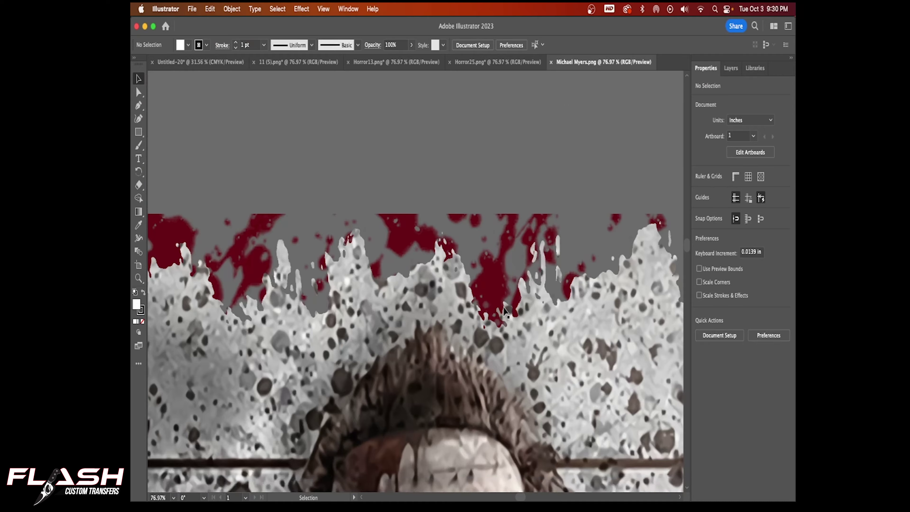
pyautogui.scroll(-10, 506, 312)
pyautogui.click(210, 9)
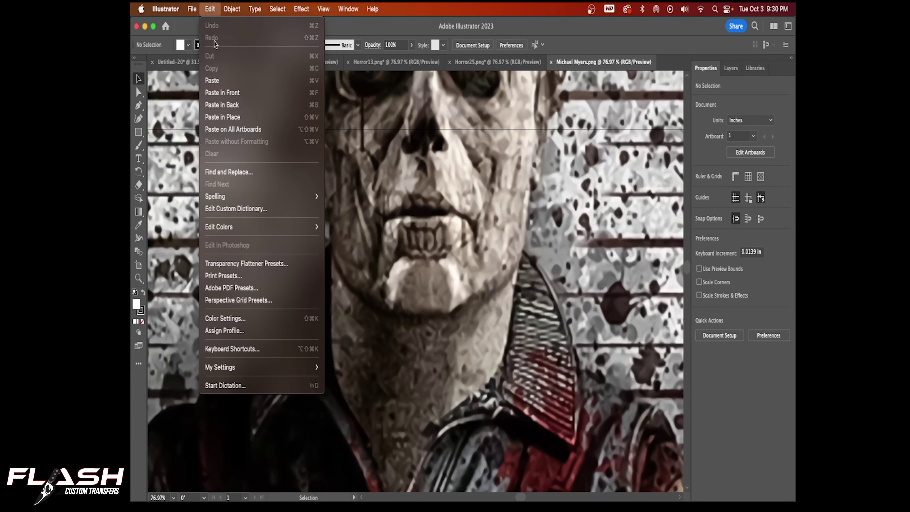
pyautogui.click(214, 81)
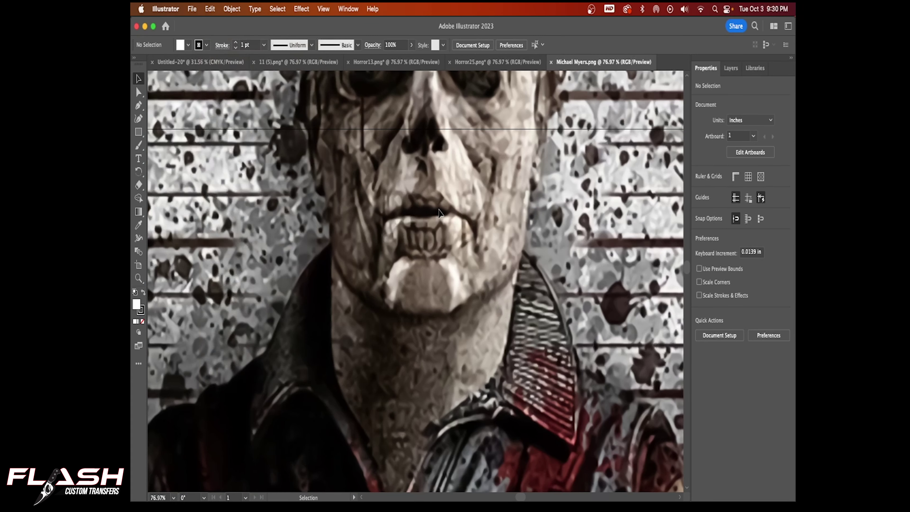
pyautogui.click(207, 8)
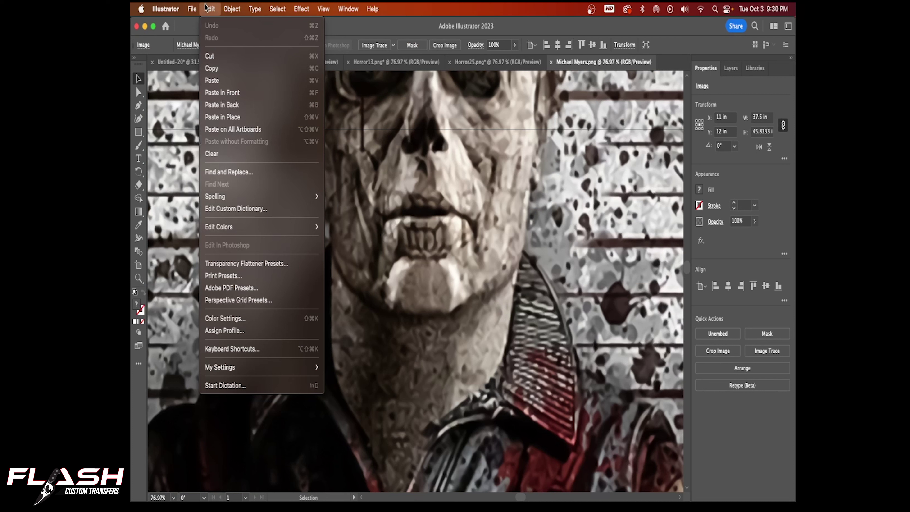
pyautogui.click(209, 56)
pyautogui.click(287, 63)
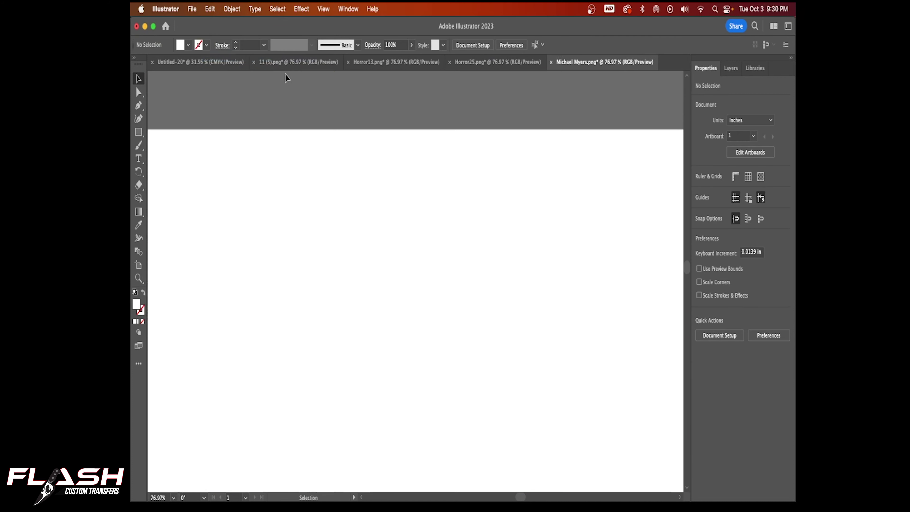
pyautogui.click(226, 58)
pyautogui.click(215, 10)
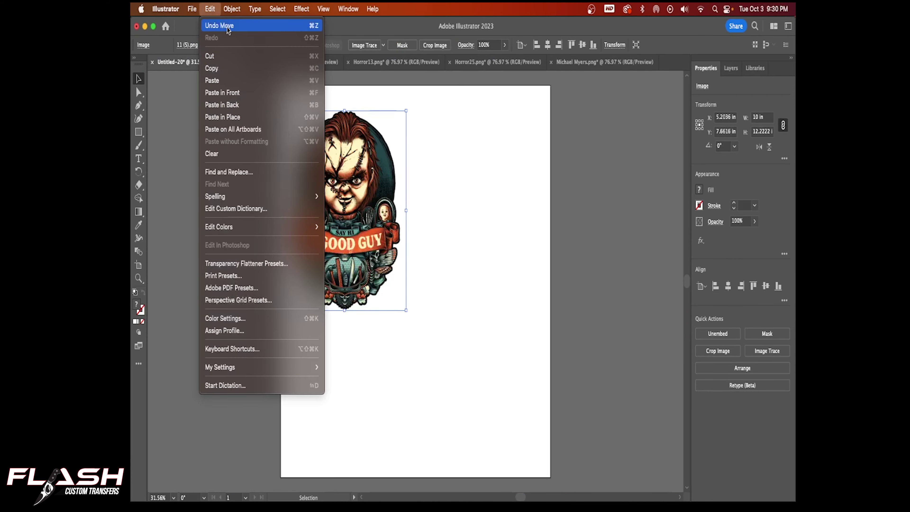
pyautogui.click(241, 83)
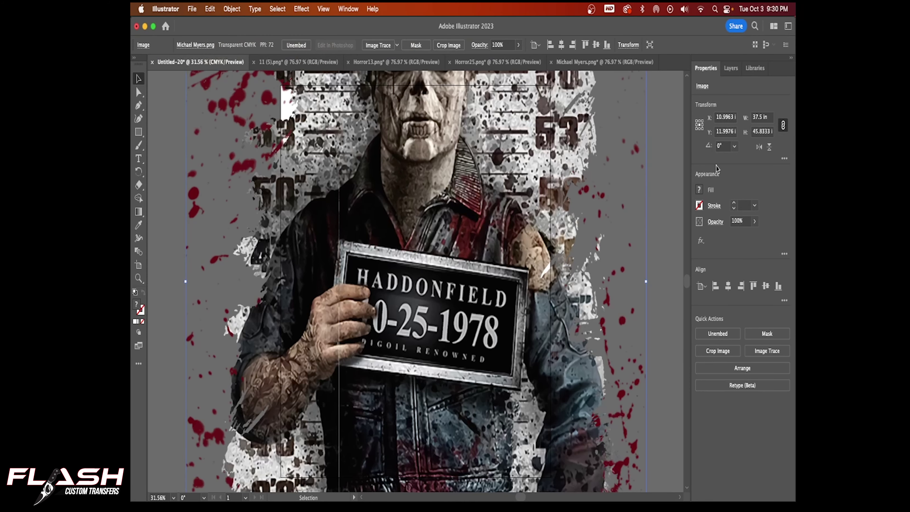
# - Scale the mugshot image proportionally to 10 in wide and place it in the upper right of the artboard
pyautogui.click(761, 117)
pyautogui.write('10')
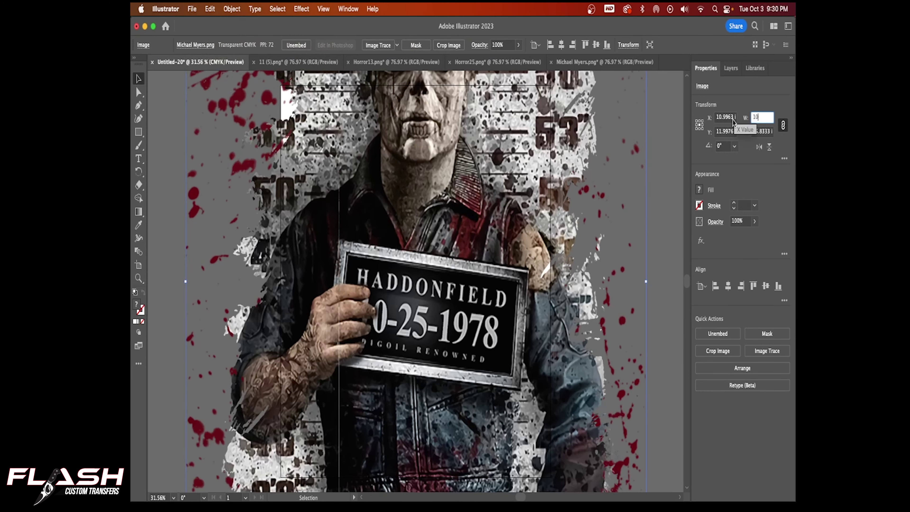
pyautogui.press('Return')
pyautogui.moveTo(406, 272); pyautogui.dragTo(468, 186)
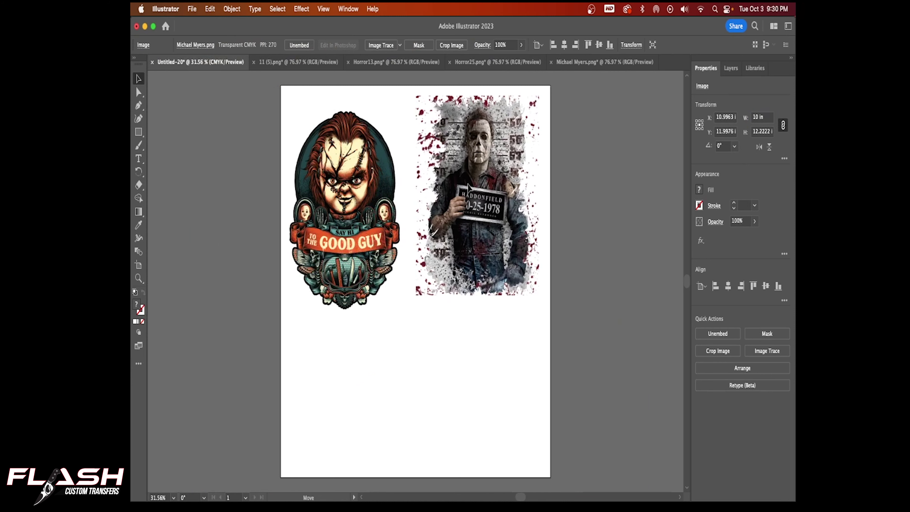
# - Open the image file HorrorEatYaHearOut (1).png from the Downloads folder
pyautogui.click(192, 9)
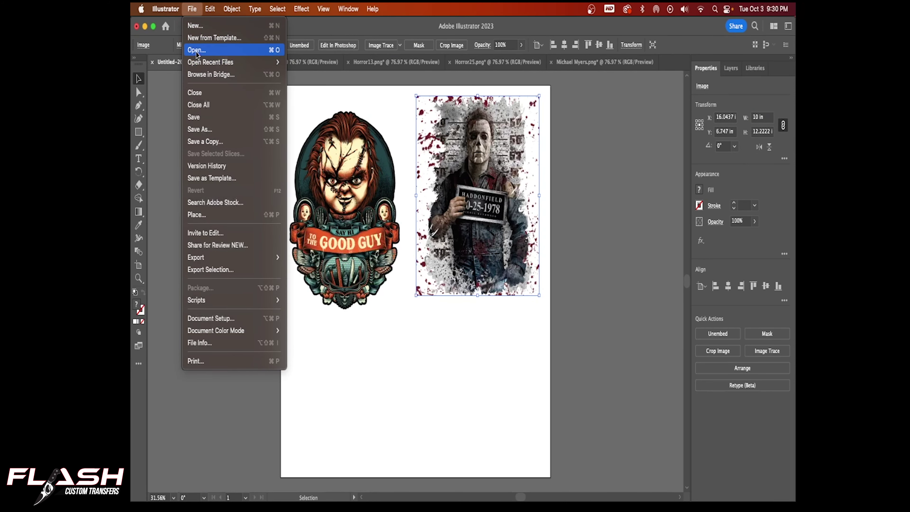
pyautogui.click(205, 49)
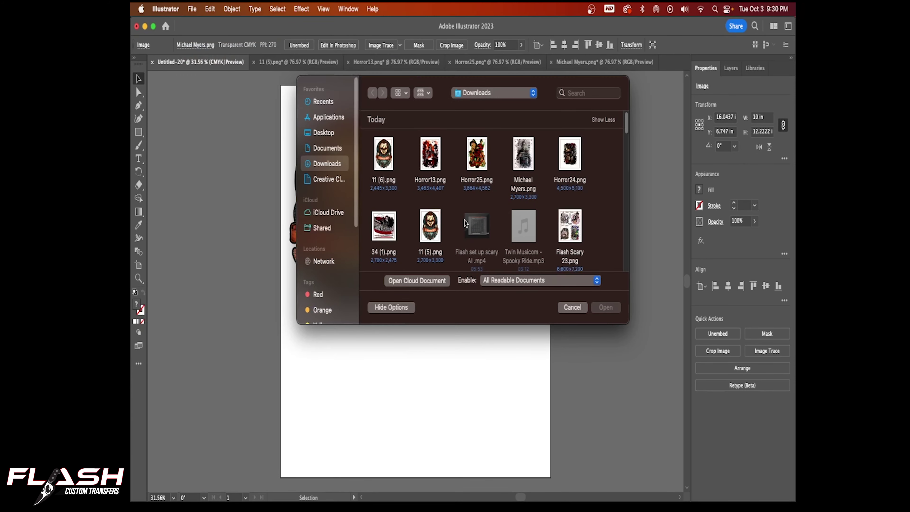
pyautogui.scroll(-5, 464, 223)
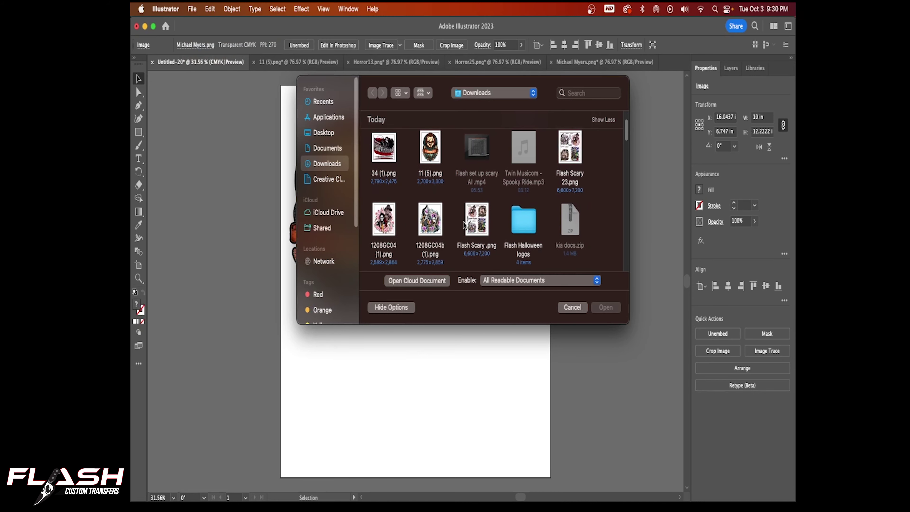
pyautogui.scroll(-3, 464, 223)
pyautogui.click(431, 256)
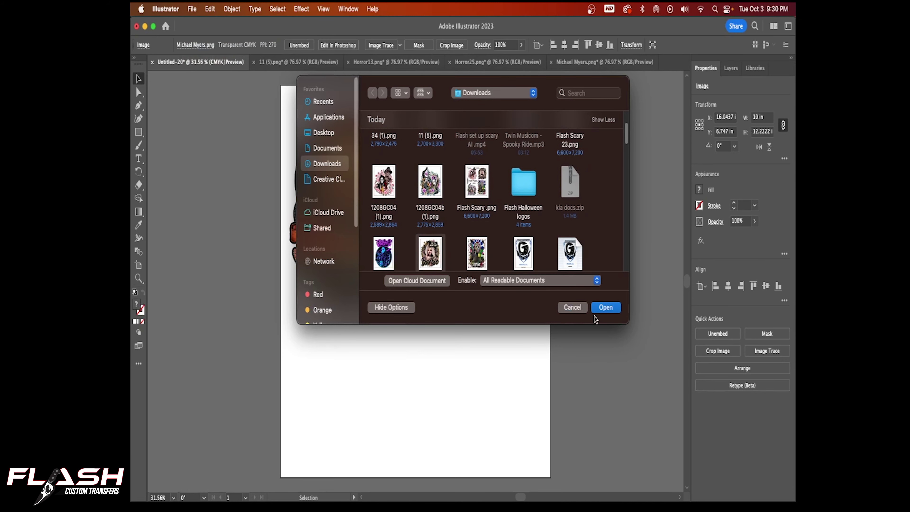
pyautogui.click(605, 307)
# - Cut the "Eat Ya Heart Out" Barbie artwork from its document and paste it into the Untitled-20 document
pyautogui.moveTo(427, 220); pyautogui.dragTo(451, 256)
pyautogui.click(211, 9)
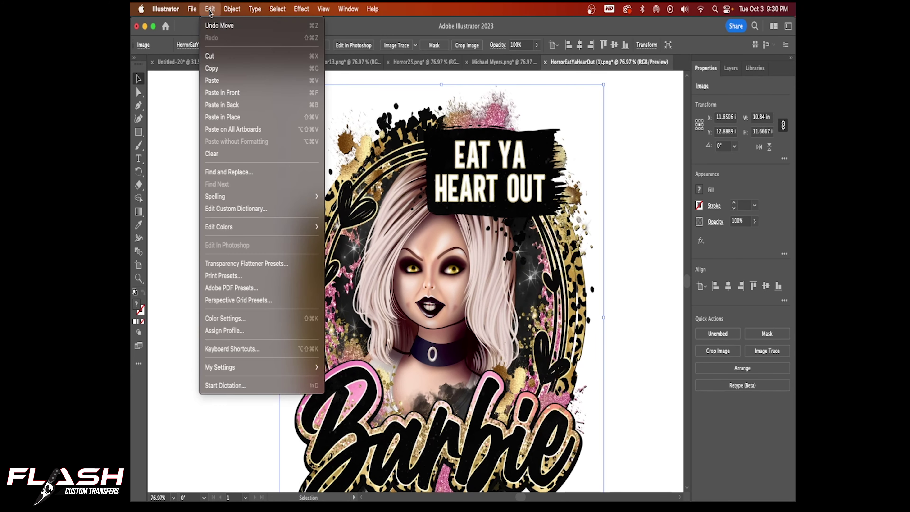
pyautogui.click(211, 56)
pyautogui.click(172, 62)
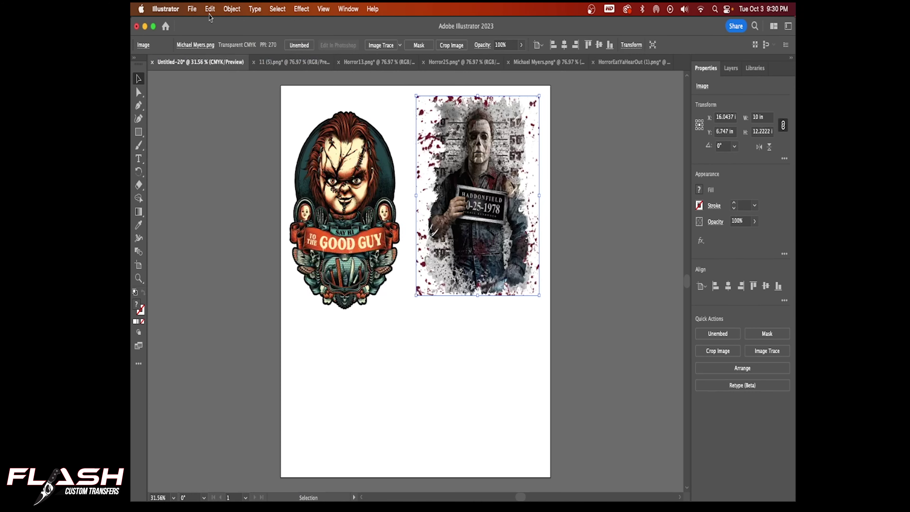
pyautogui.click(192, 9)
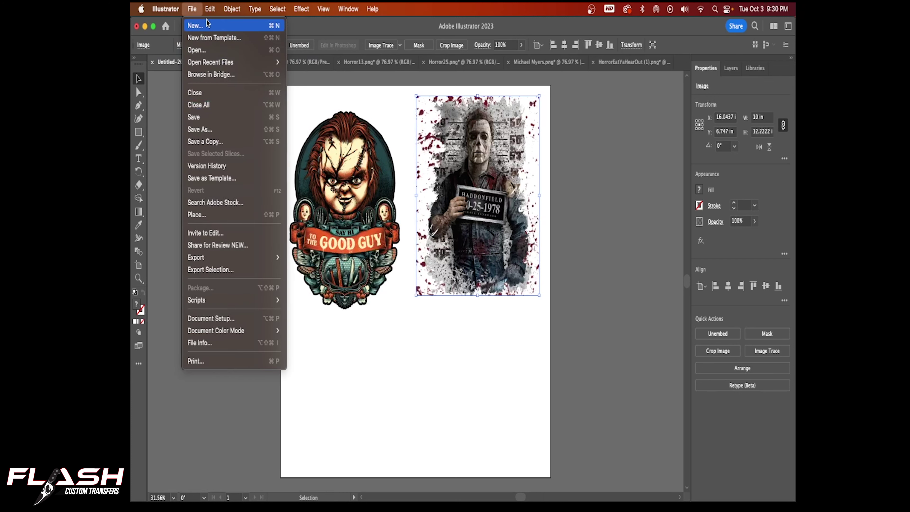
pyautogui.moveTo(210, 9)
pyautogui.click(216, 81)
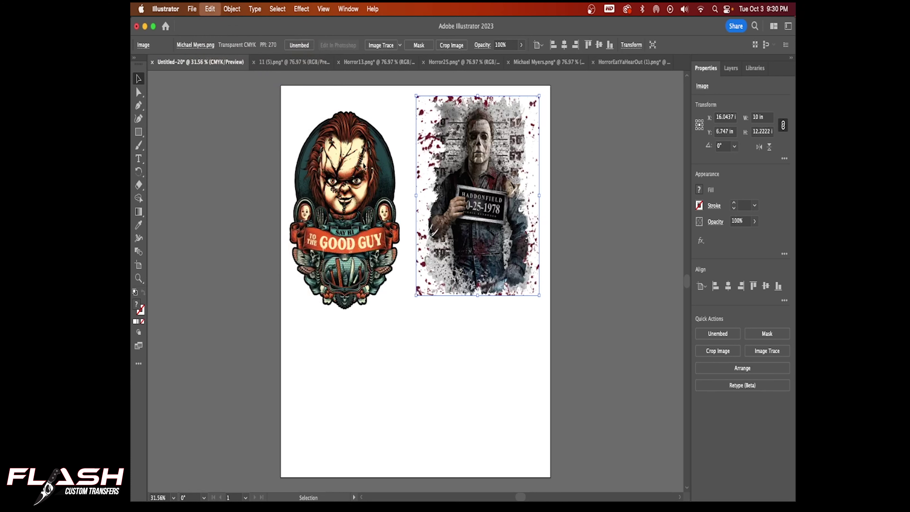
# - Place the Barbie artwork in the artboard's lower left and shift the "Good Guy" artwork up to the artboard's top edge
pyautogui.moveTo(415, 312); pyautogui.dragTo(355, 389)
pyautogui.moveTo(352, 260); pyautogui.dragTo(352, 237)
pyautogui.moveTo(362, 350); pyautogui.dragTo(358, 347)
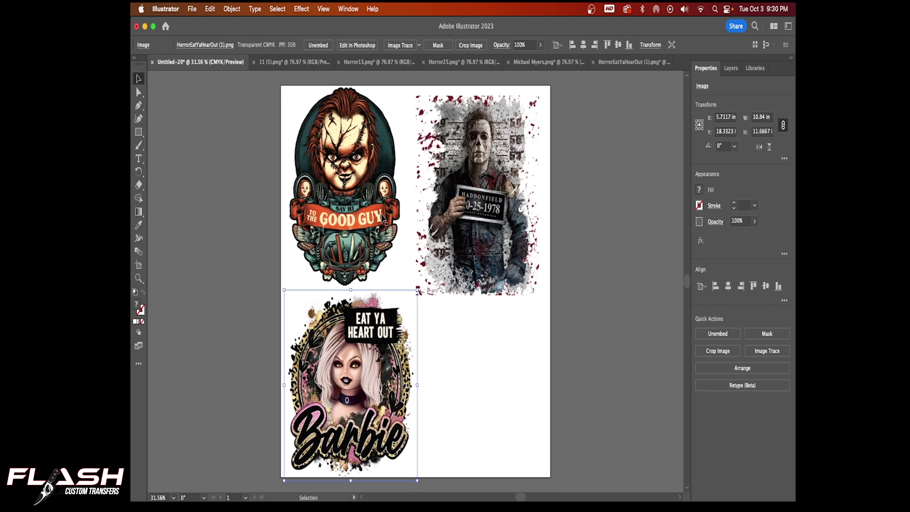
# - Open the image file 38.png from the Downloads folder
pyautogui.click(209, 9)
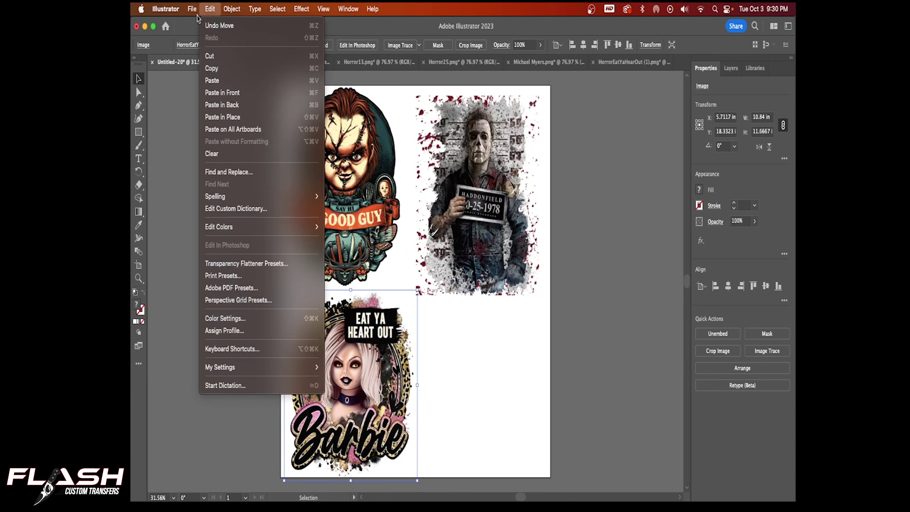
pyautogui.moveTo(192, 9)
pyautogui.click(197, 50)
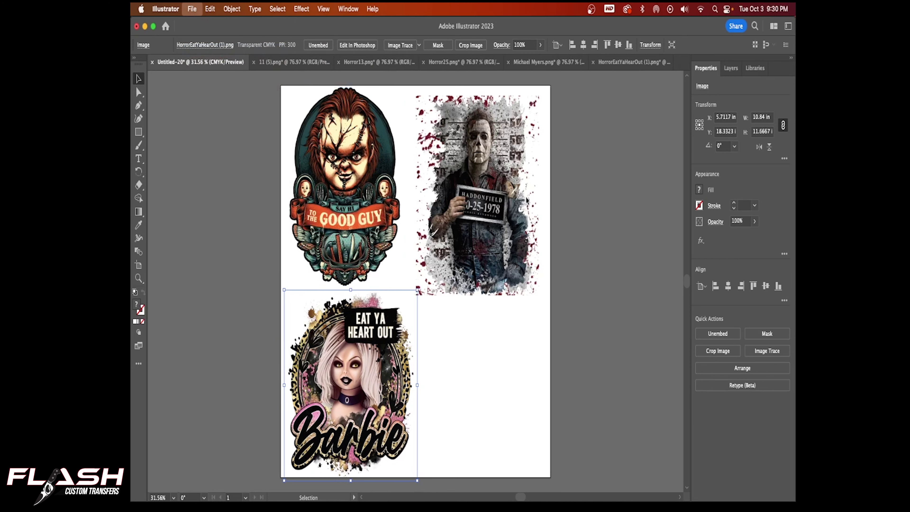
pyautogui.scroll(-5, 565, 234)
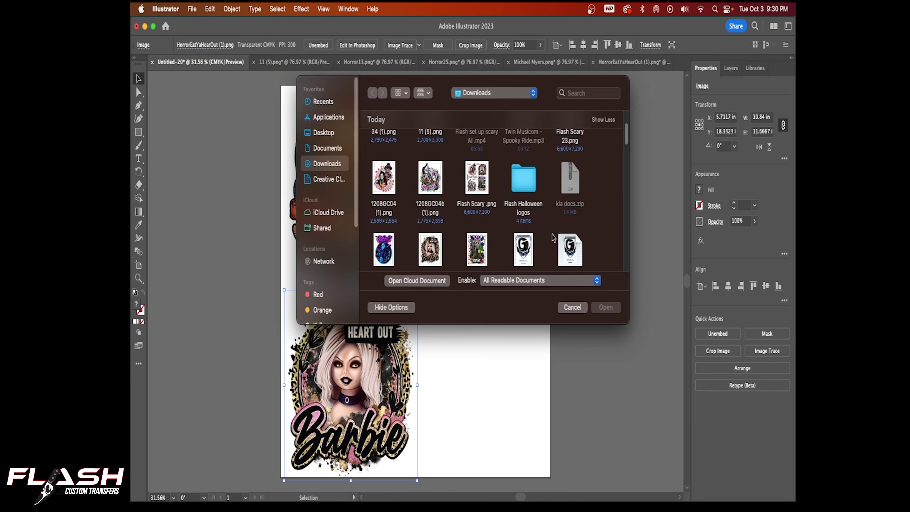
pyautogui.scroll(-3, 553, 238)
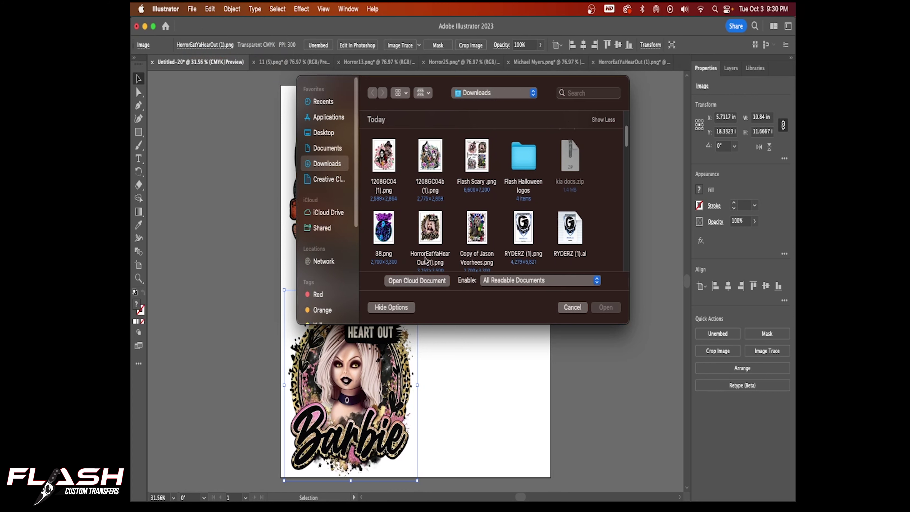
pyautogui.click(394, 227)
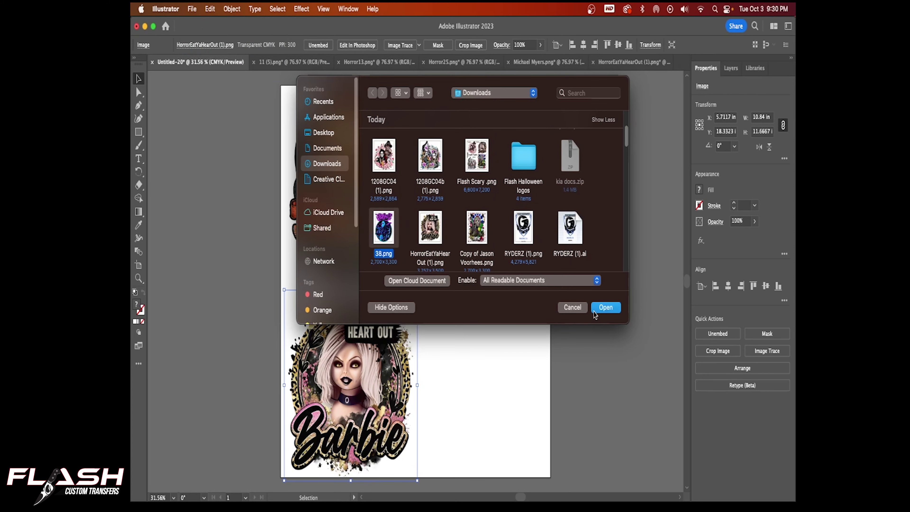
pyautogui.click(604, 307)
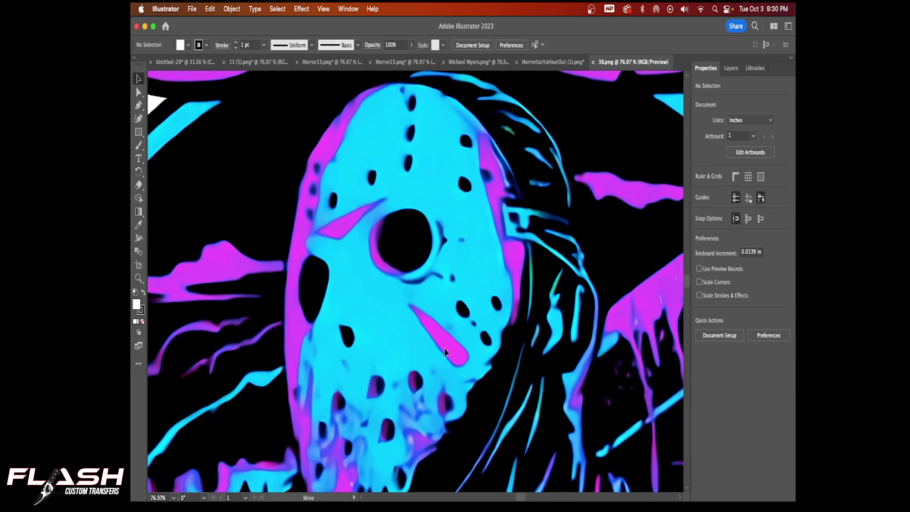
# - Cut the "Friday the 13th" artwork from 38.png and paste it into the Untitled-20 document
pyautogui.click(444, 347)
pyautogui.click(210, 9)
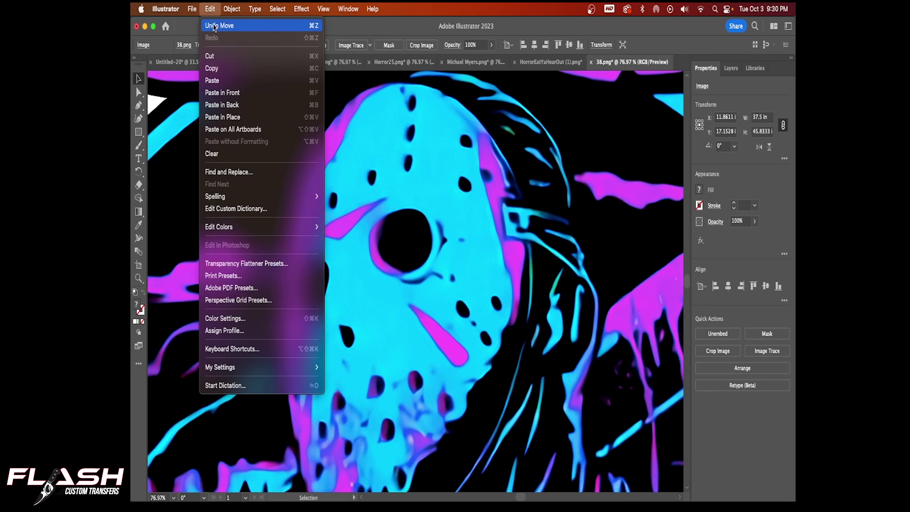
pyautogui.click(215, 55)
pyautogui.click(193, 62)
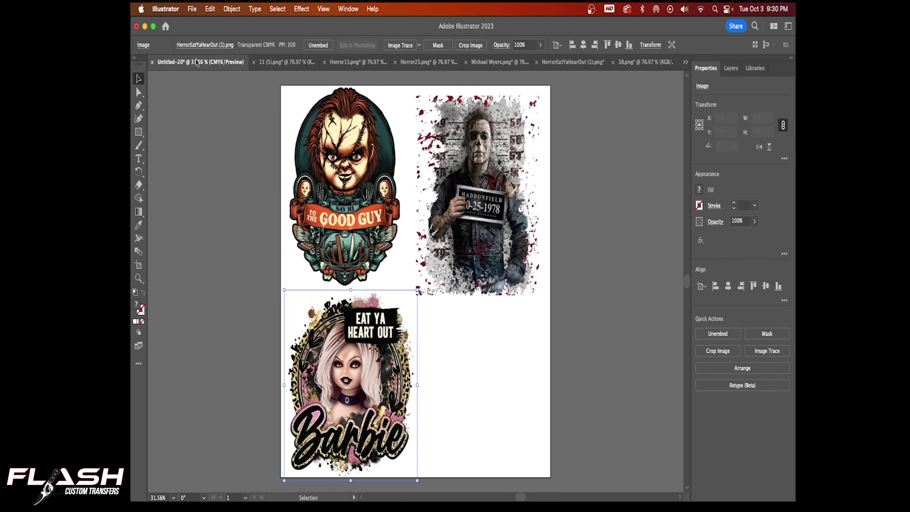
pyautogui.click(192, 9)
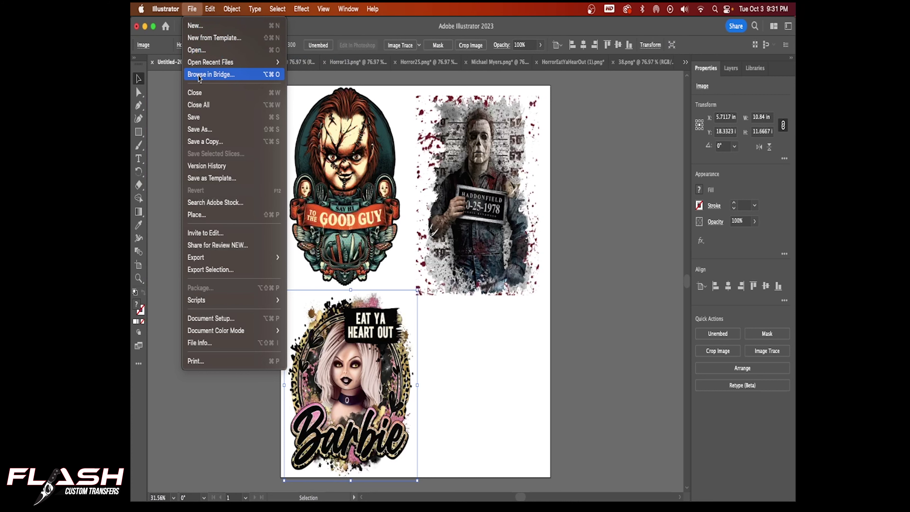
pyautogui.moveTo(210, 9)
pyautogui.click(211, 93)
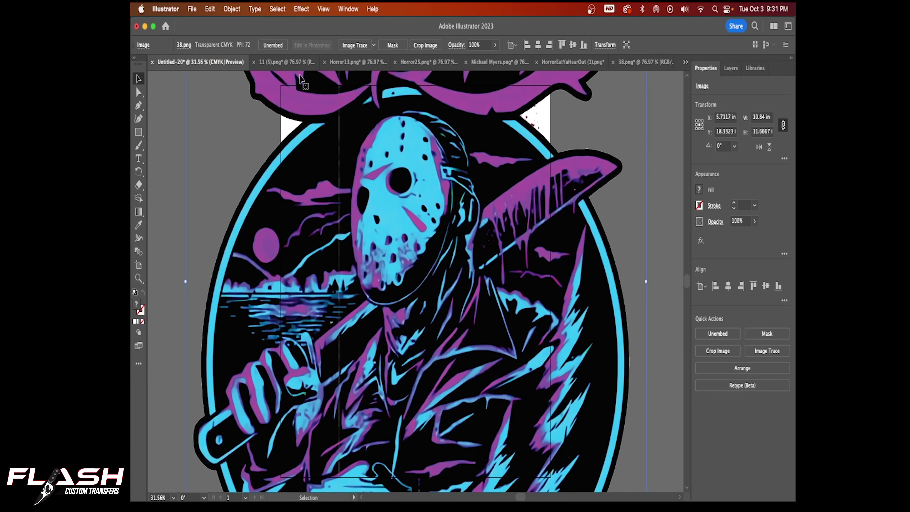
# - Scale the "Friday the 13th" artwork proportionally to 10 in wide and place it in the artboard's lower right
pyautogui.moveTo(383, 211); pyautogui.dragTo(359, 224)
pyautogui.click(766, 119)
pyautogui.press('Return')
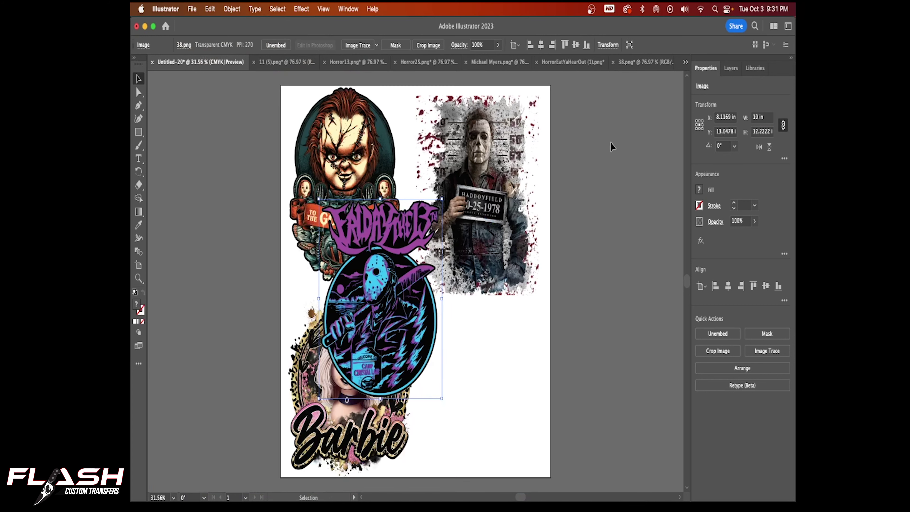
pyautogui.moveTo(376, 306); pyautogui.dragTo(482, 388)
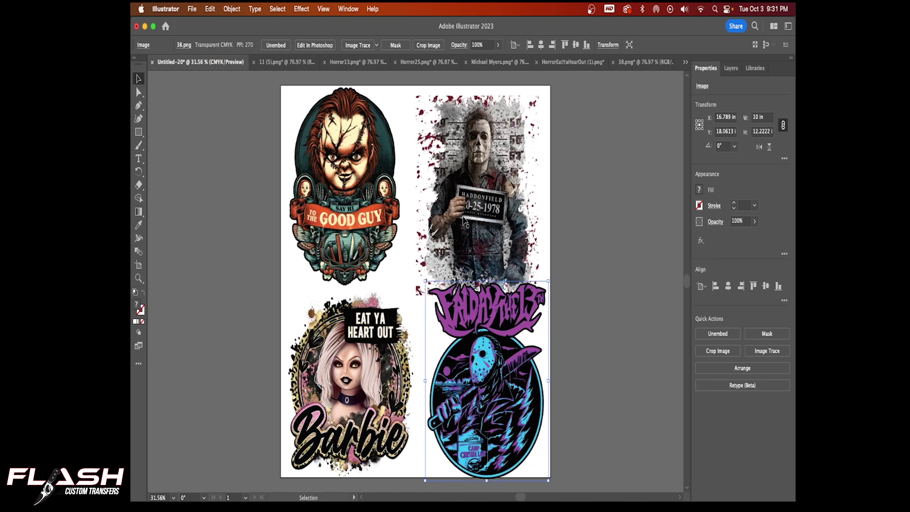
# - Scale the mugshot image proportionally to 10 in high
pyautogui.click(464, 229)
pyautogui.click(498, 354)
pyautogui.moveTo(764, 117); pyautogui.dragTo(750, 120)
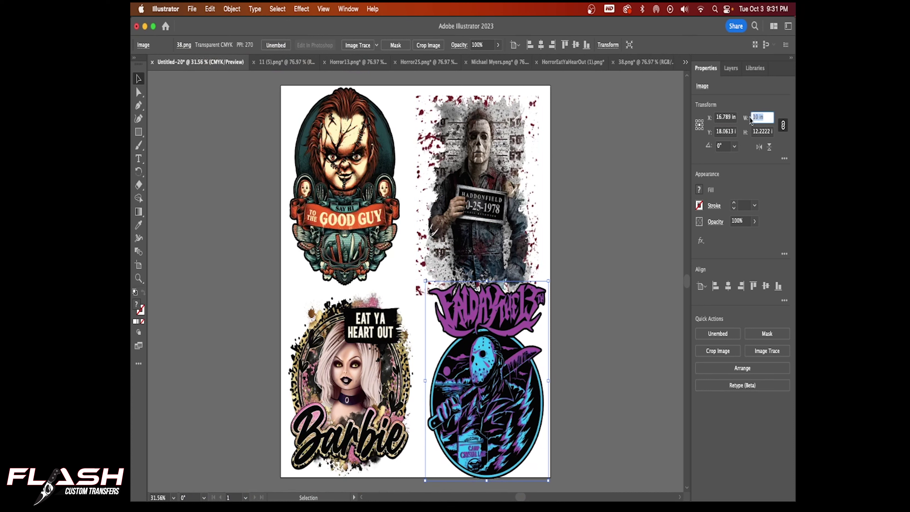
pyautogui.click(512, 192)
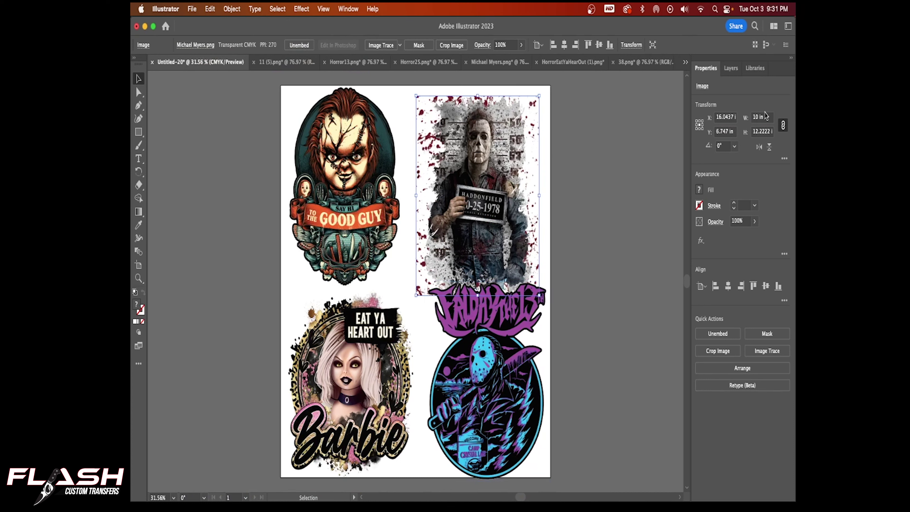
pyautogui.click(755, 117)
pyautogui.click(760, 135)
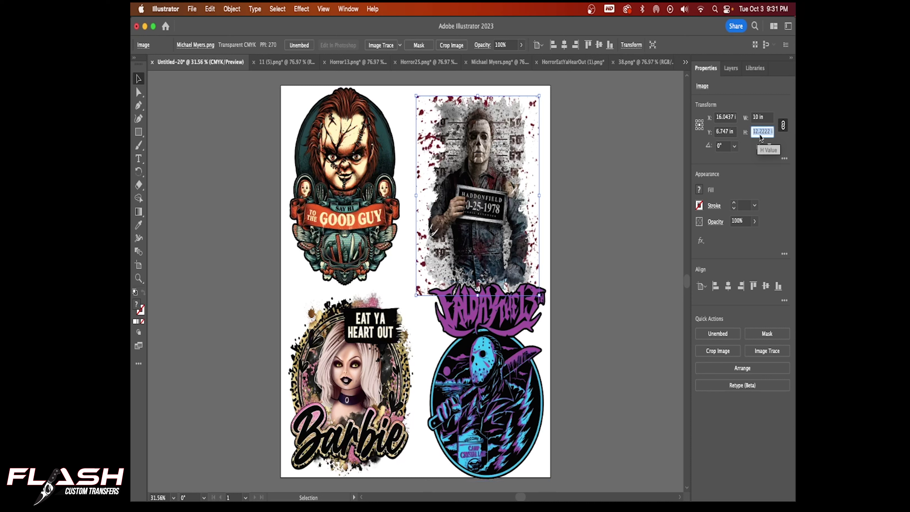
pyautogui.write('10')
pyautogui.press('Return')
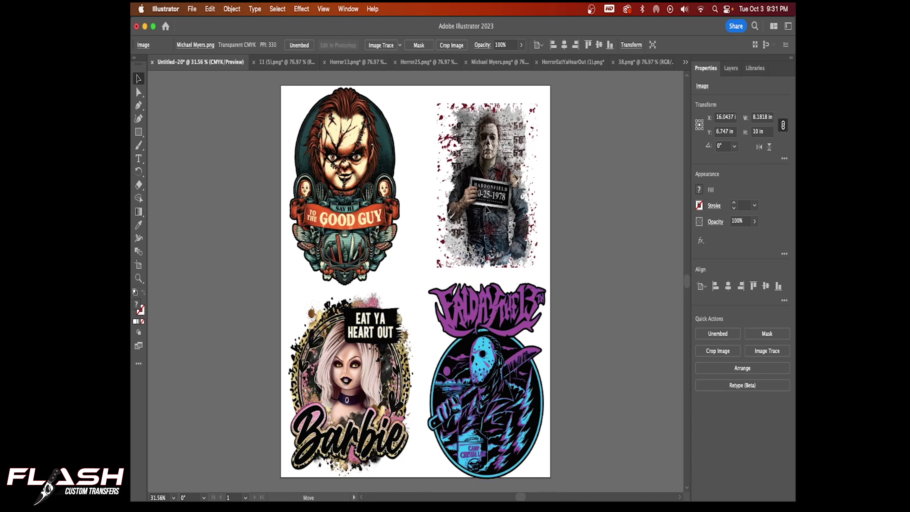
# - Shift the four artworks slightly so they sit inside the artboard with even gaps, moving the mugshot further into the upper right
pyautogui.moveTo(492, 310); pyautogui.dragTo(488, 302)
pyautogui.moveTo(370, 375); pyautogui.dragTo(369, 369)
pyautogui.moveTo(364, 244); pyautogui.dragTo(363, 246)
pyautogui.moveTo(346, 352); pyautogui.dragTo(347, 355)
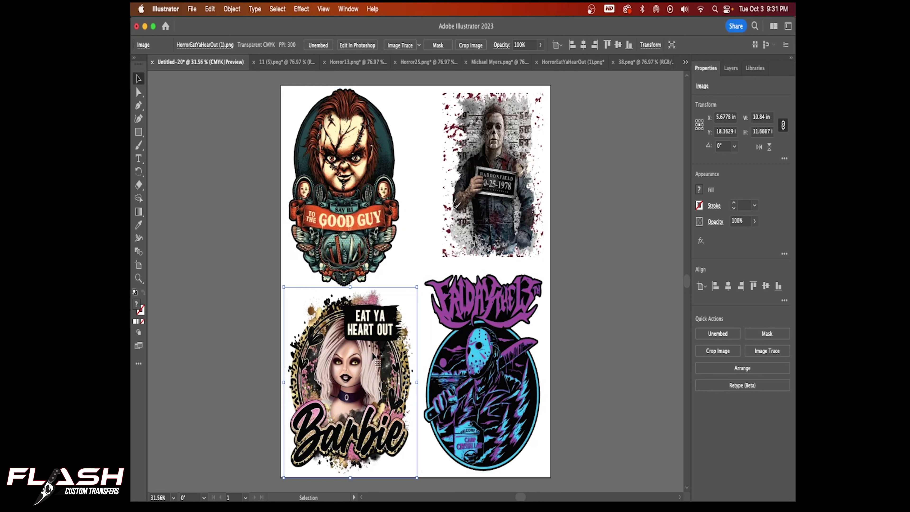
# - Open the logo file 3.png from the Flash Halloween logos folder in Downloads
pyautogui.click(191, 12)
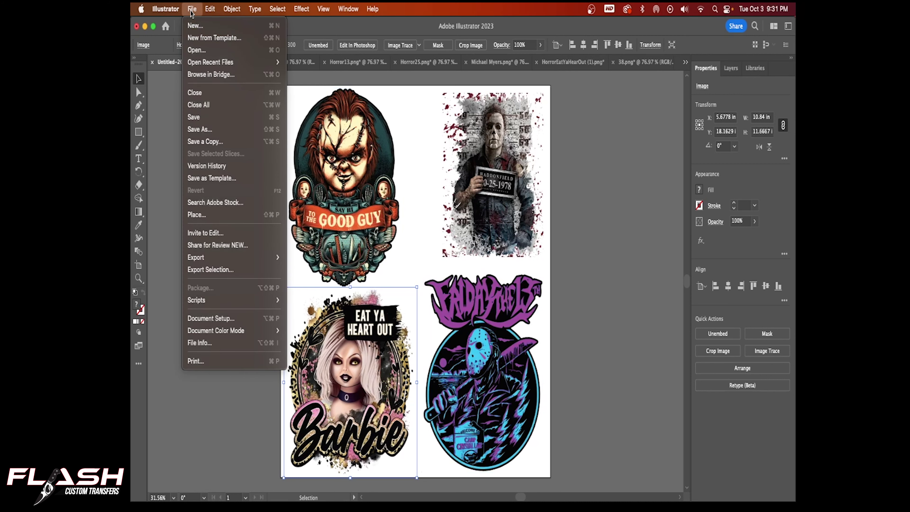
pyautogui.click(200, 50)
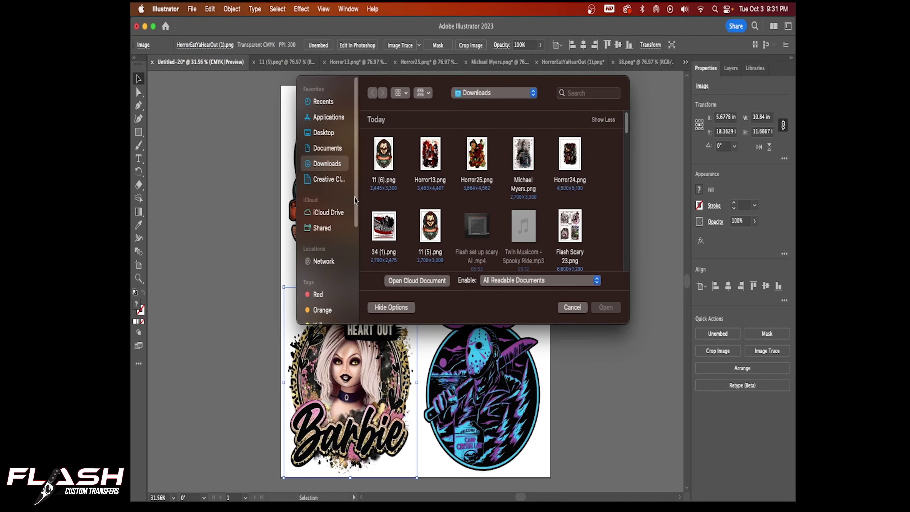
pyautogui.scroll(-4, 462, 243)
pyautogui.doubleClick(525, 235)
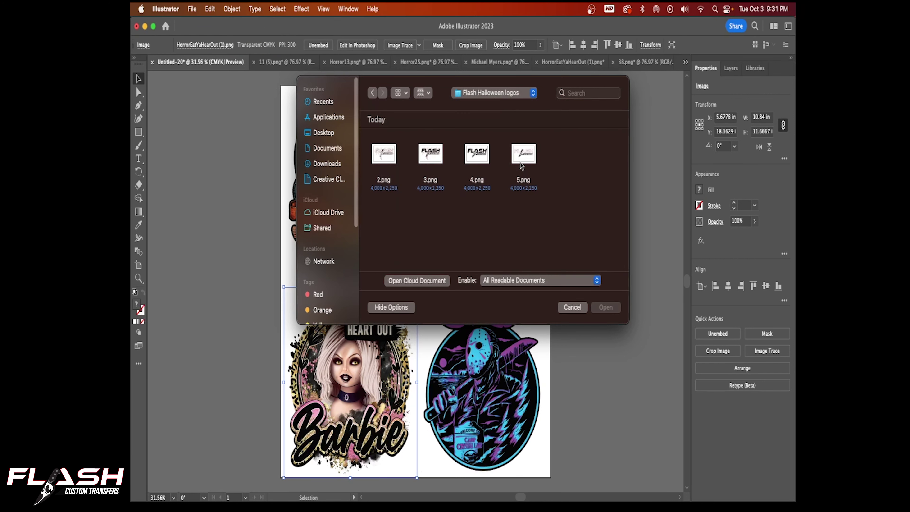
pyautogui.click(432, 160)
pyautogui.click(596, 309)
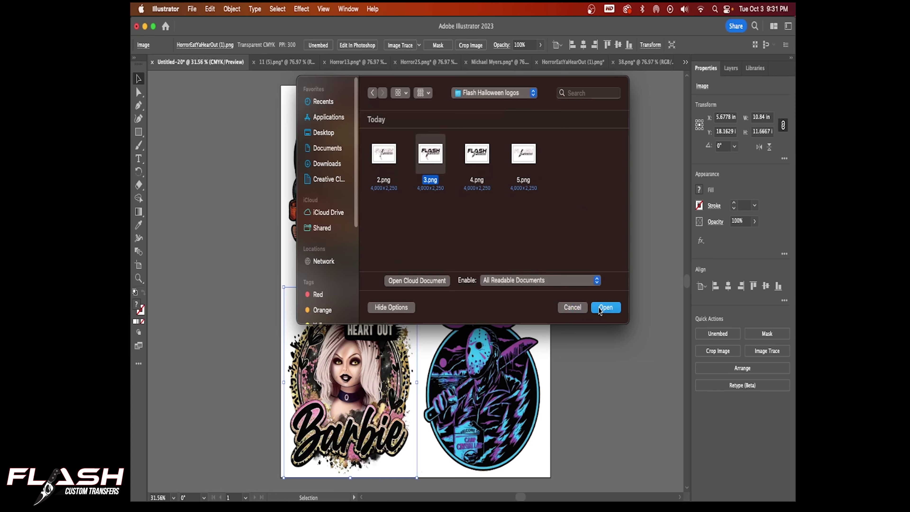
# - Bring the Flash logo into Untitled-20, set it beside the artboard's left edge, and scale it proportionally to 5 in wide
pyautogui.moveTo(446, 235); pyautogui.dragTo(271, 240)
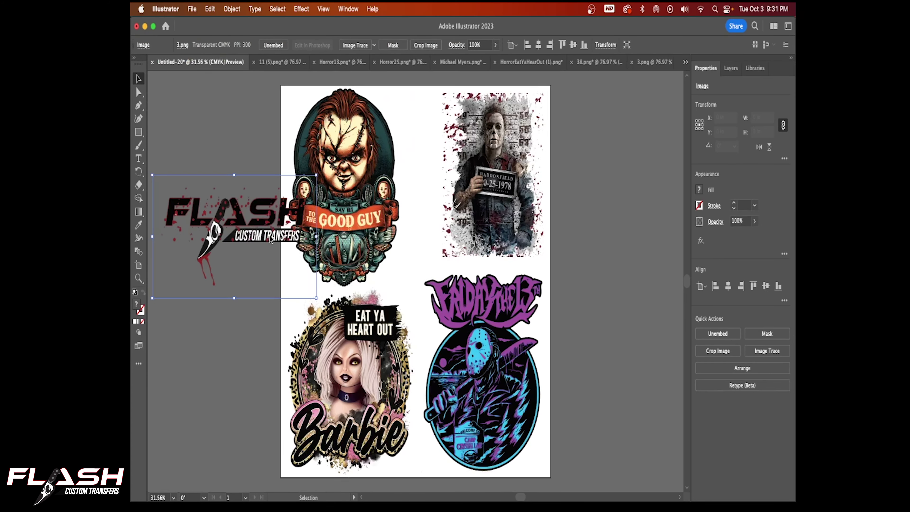
pyautogui.click(757, 118)
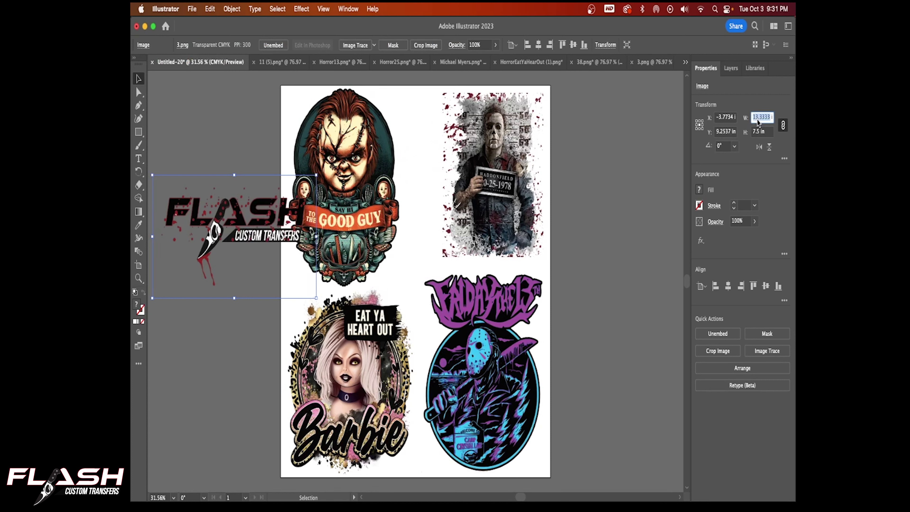
pyautogui.write('5')
pyautogui.press('Return')
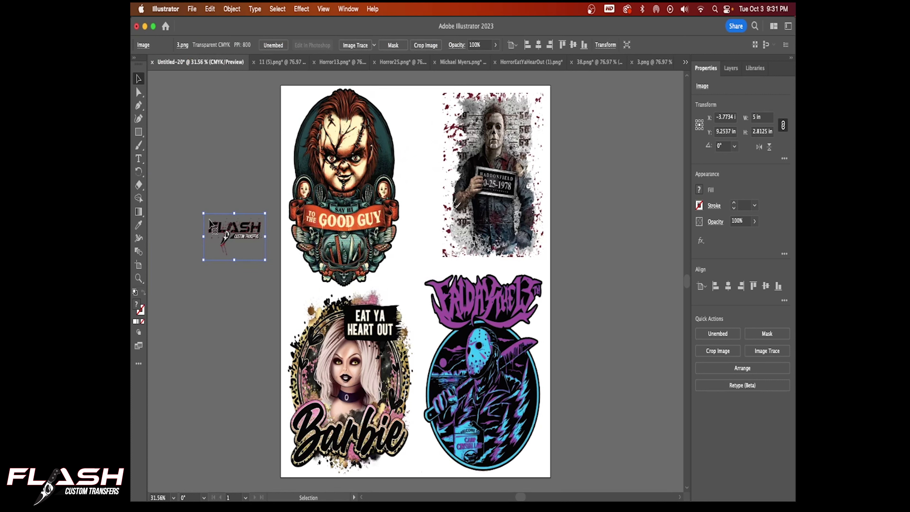
# - Place the Flash logo in the gap between the top two artworks and add a copy below it rotated 90°
pyautogui.moveTo(234, 230); pyautogui.dragTo(418, 148)
pyautogui.click(715, 148)
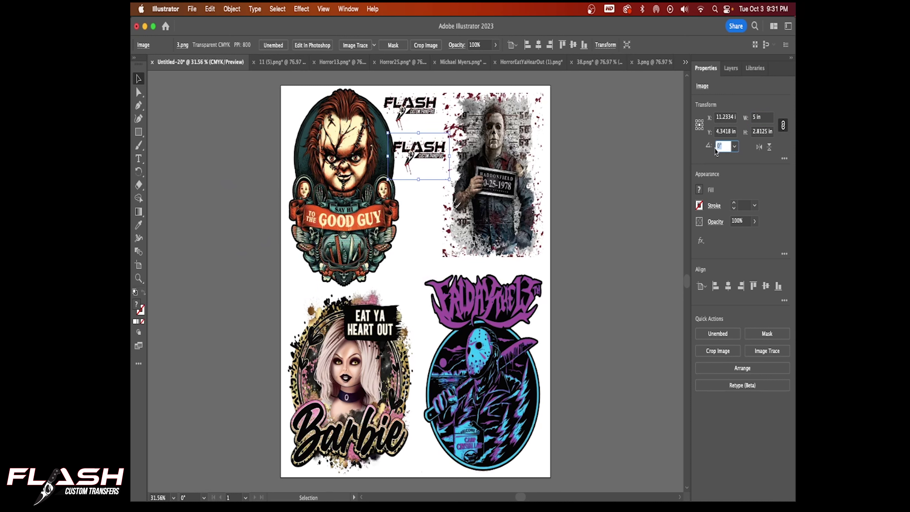
pyautogui.press('Return')
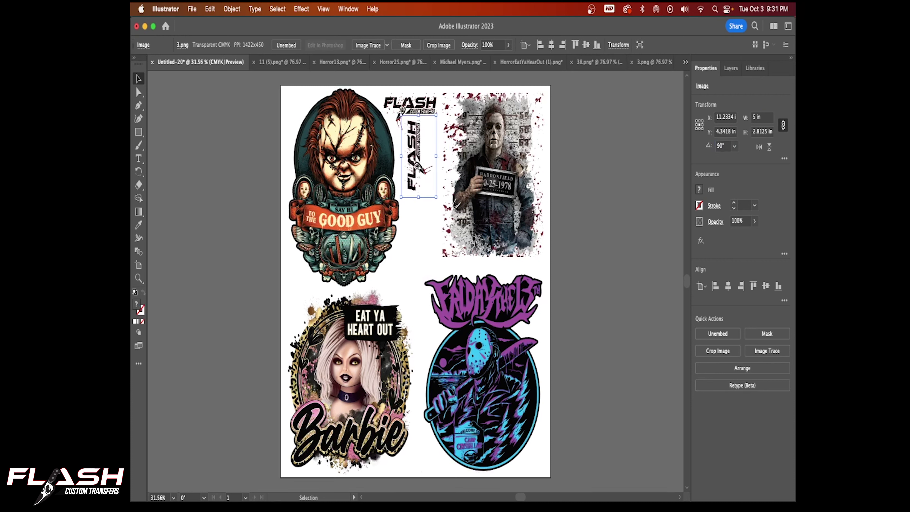
pyautogui.moveTo(424, 156); pyautogui.dragTo(432, 164)
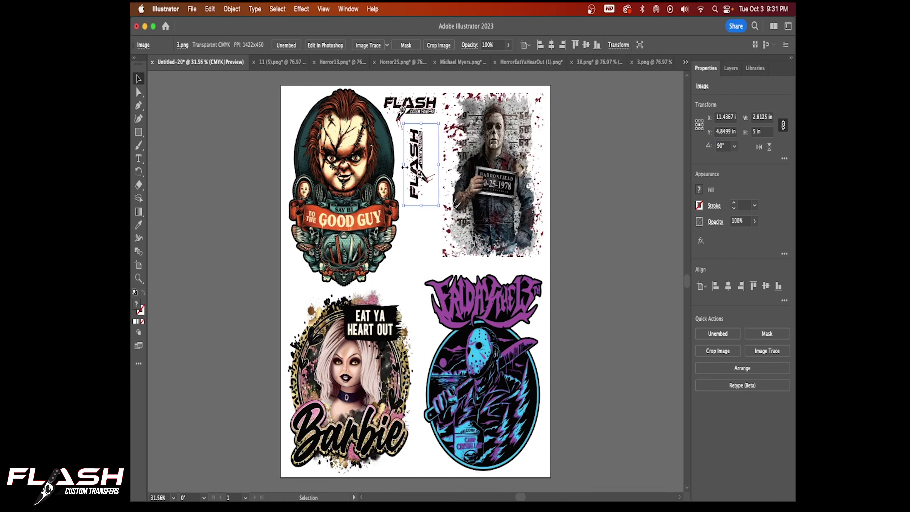
# - Paste two copies of the rotated logo, one below it in the centre gap and one at the artboard's left edge above Barbie
pyautogui.click(212, 10)
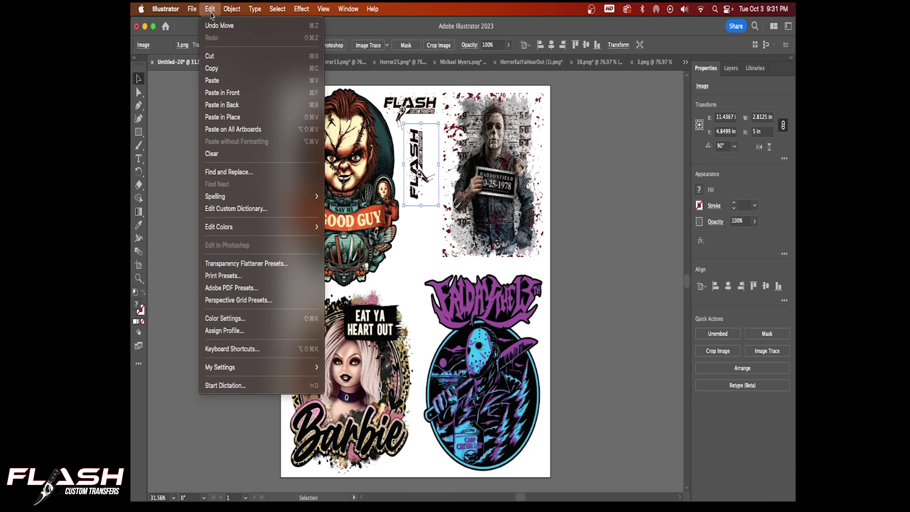
pyautogui.click(217, 69)
pyautogui.click(210, 9)
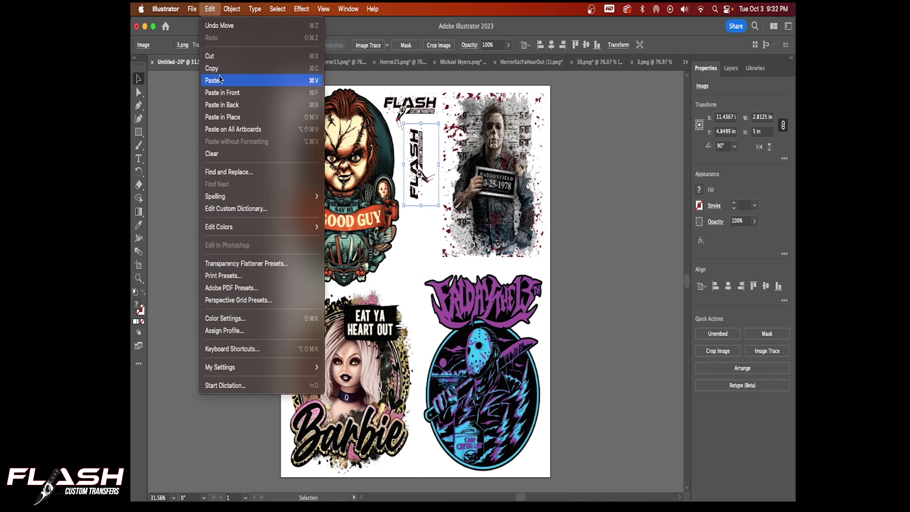
pyautogui.click(237, 81)
pyautogui.moveTo(417, 292); pyautogui.dragTo(418, 261)
pyautogui.click(211, 9)
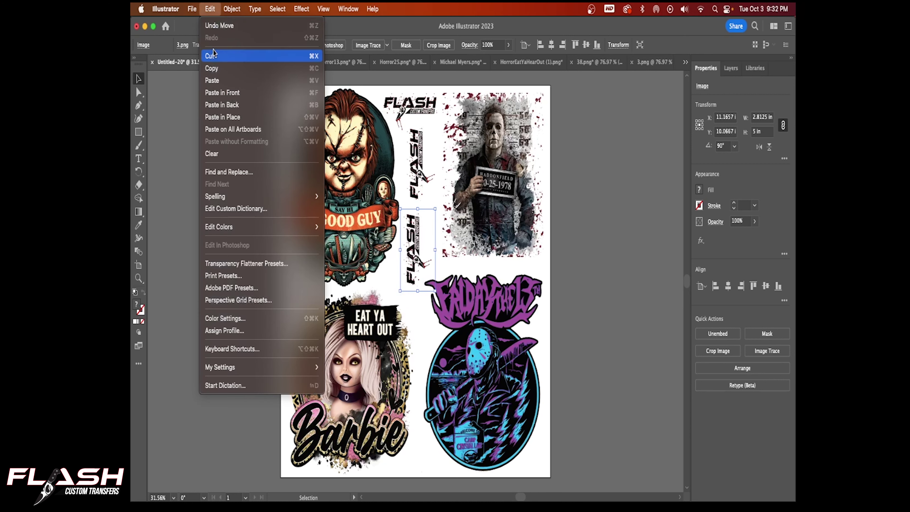
pyautogui.click(215, 83)
pyautogui.moveTo(416, 281); pyautogui.dragTo(296, 288)
# - Duplicate the "Friday the 13th" artwork, move the copy outside the artboard's right edge, and scale it proportionally to 3 in wide
pyautogui.moveTo(503, 389); pyautogui.dragTo(506, 392)
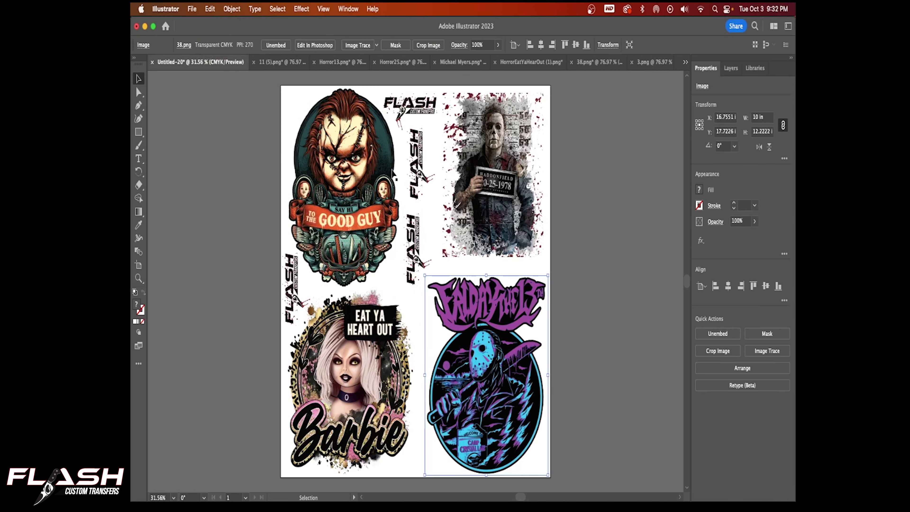
pyautogui.click(209, 10)
pyautogui.click(212, 68)
pyautogui.click(210, 10)
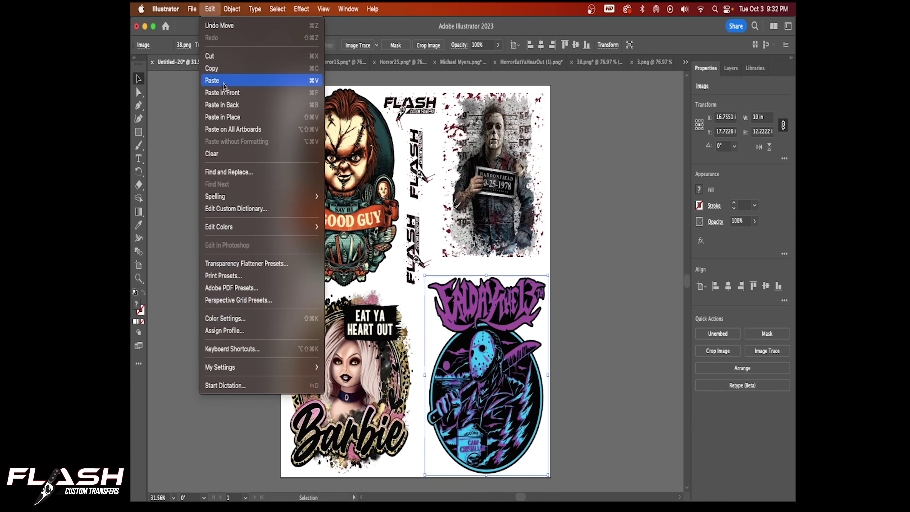
pyautogui.click(220, 82)
pyautogui.moveTo(449, 308); pyautogui.dragTo(601, 326)
pyautogui.click(754, 117)
pyautogui.press('Return')
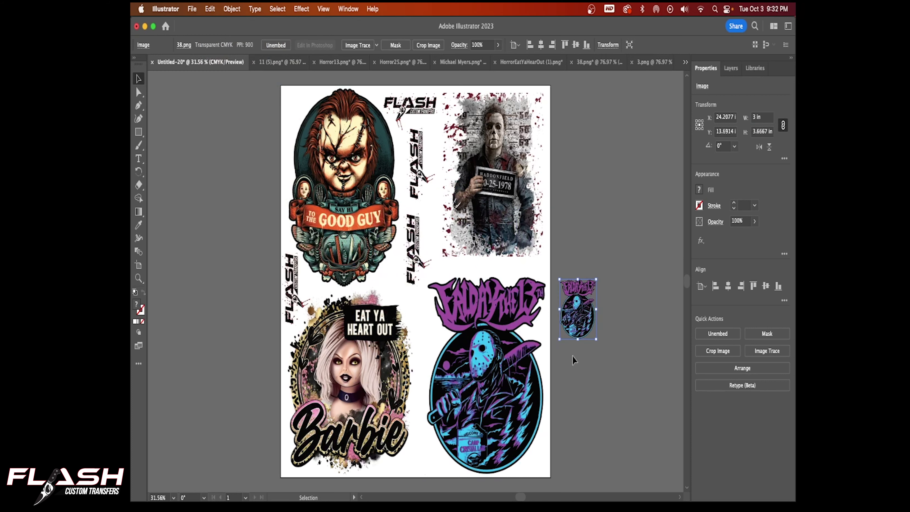
# - Replace the lower rotated logo in the centre gap with the small "Friday the 13th" copy
pyautogui.moveTo(587, 311); pyautogui.dragTo(416, 259)
pyautogui.click(422, 273)
pyautogui.press('Delete')
pyautogui.click(426, 284)
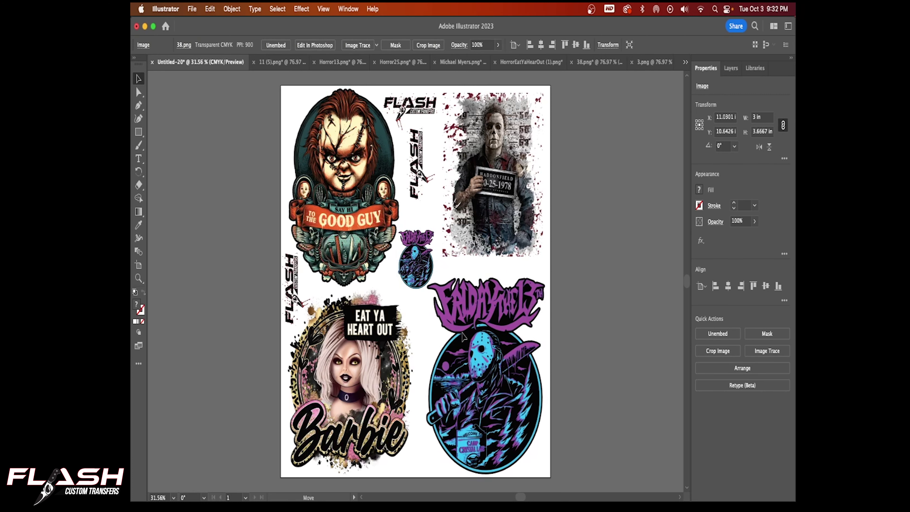
pyautogui.click(611, 345)
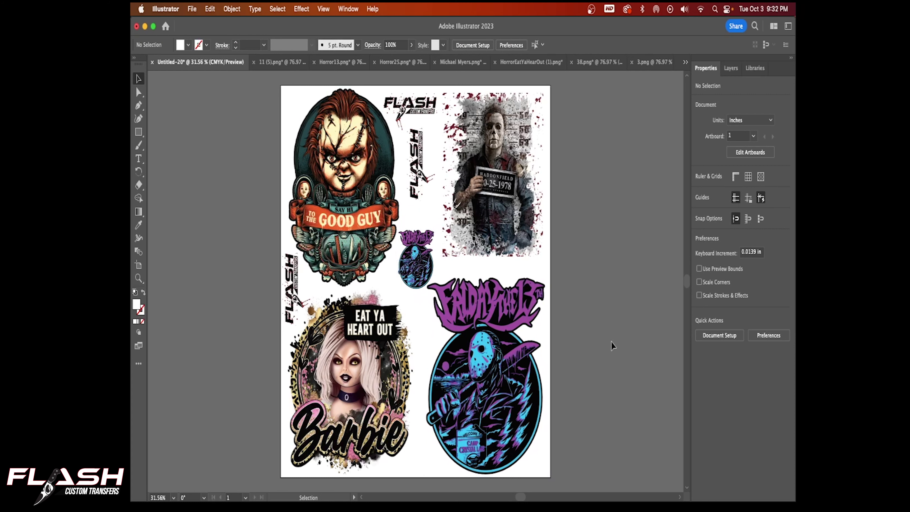
# - Check the gang sheet against the transparency grid and hide the grid again
pyautogui.click(760, 177)
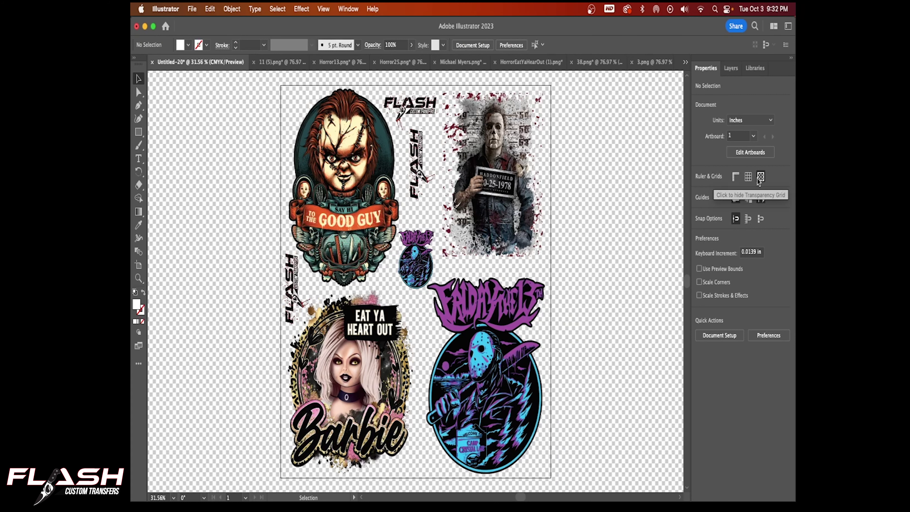
pyautogui.click(759, 176)
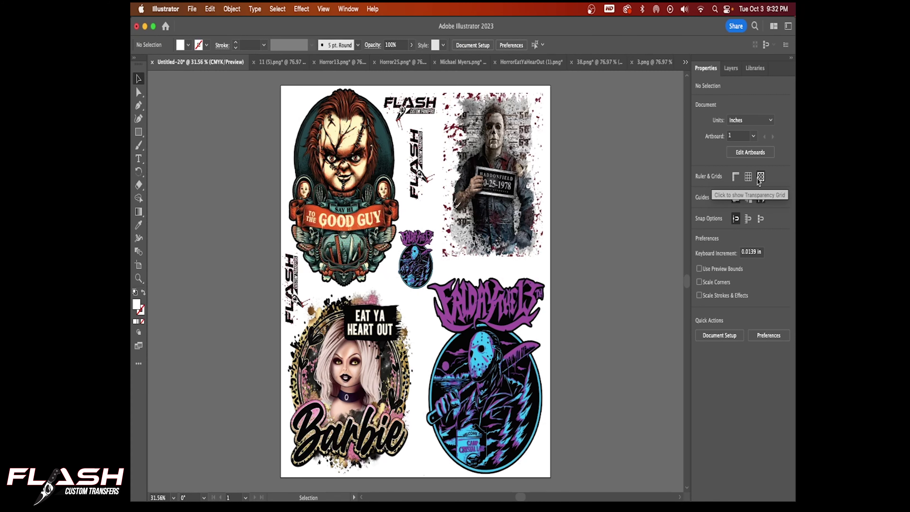
# - Export the sheet as a PNG named "SOC Scary" to the Downloads folder, using all artboards
pyautogui.click(192, 10)
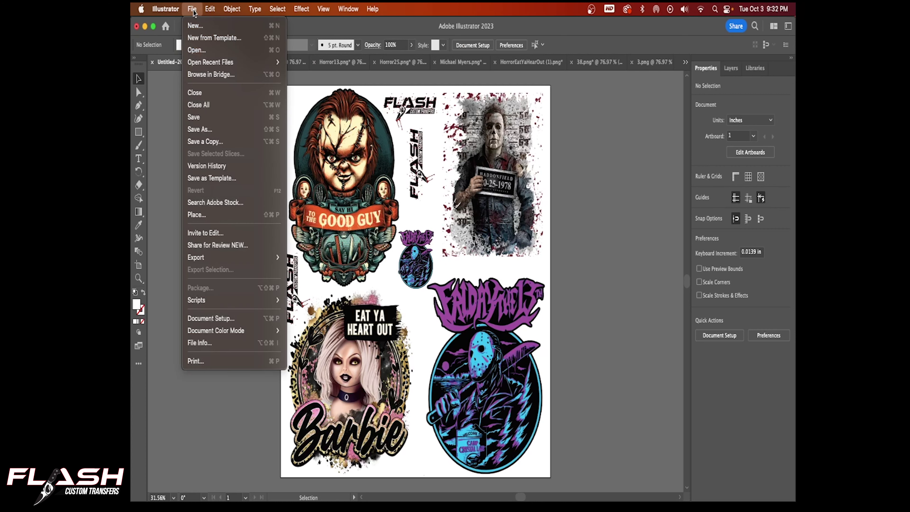
pyautogui.moveTo(204, 261)
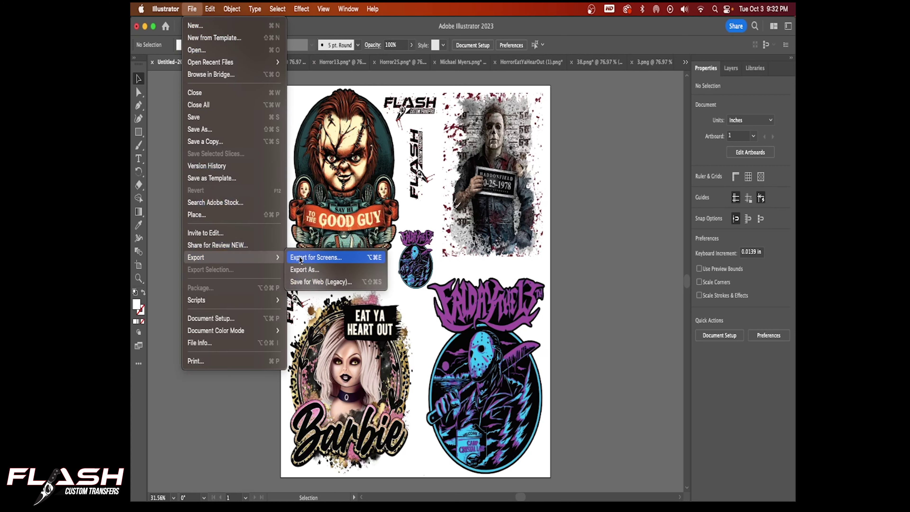
pyautogui.click(305, 269)
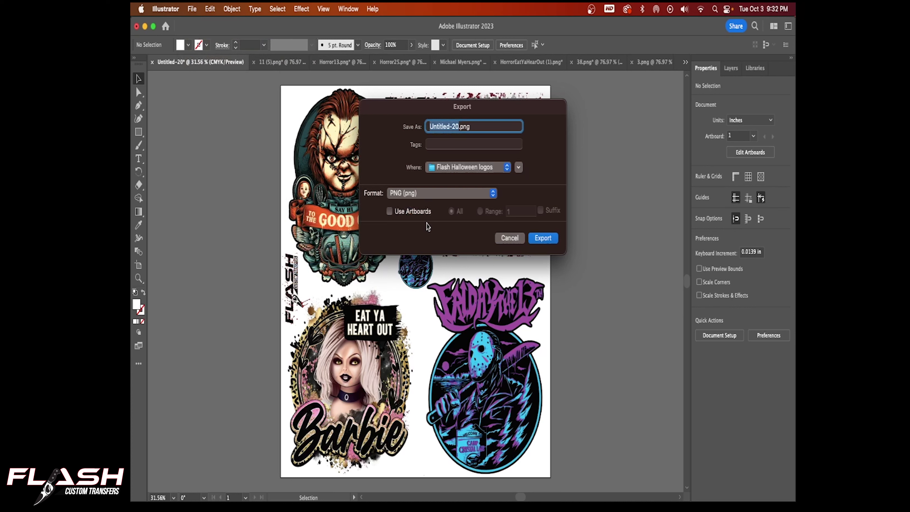
pyautogui.write('SOC Scary')
pyautogui.click(445, 171)
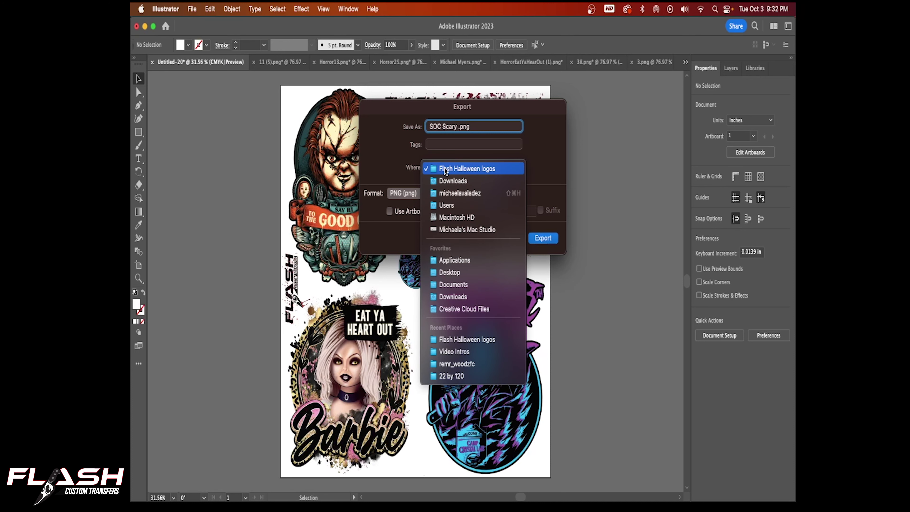
pyautogui.click(446, 181)
pyautogui.click(400, 195)
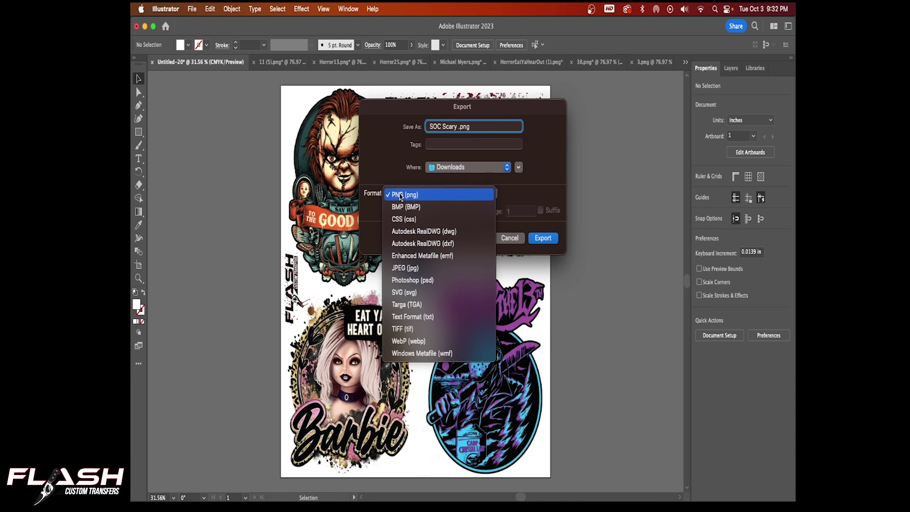
pyautogui.click(400, 196)
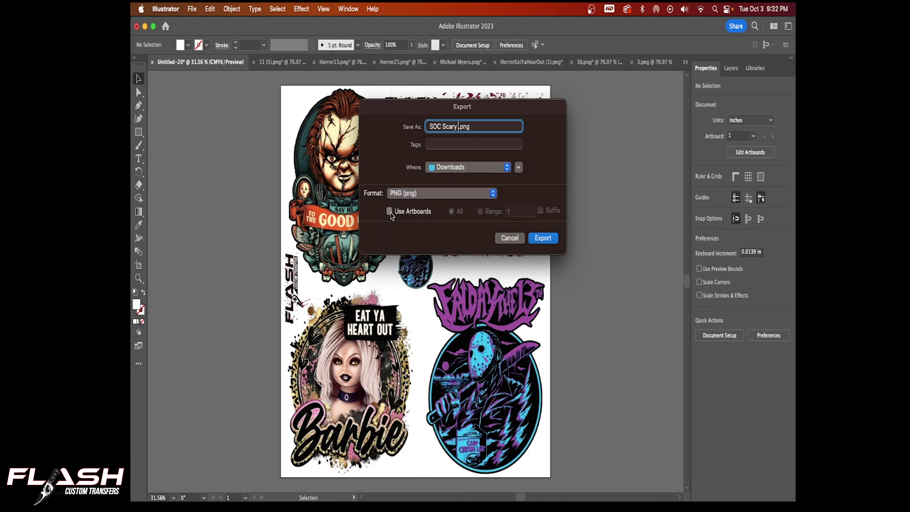
pyautogui.click(389, 212)
pyautogui.click(542, 238)
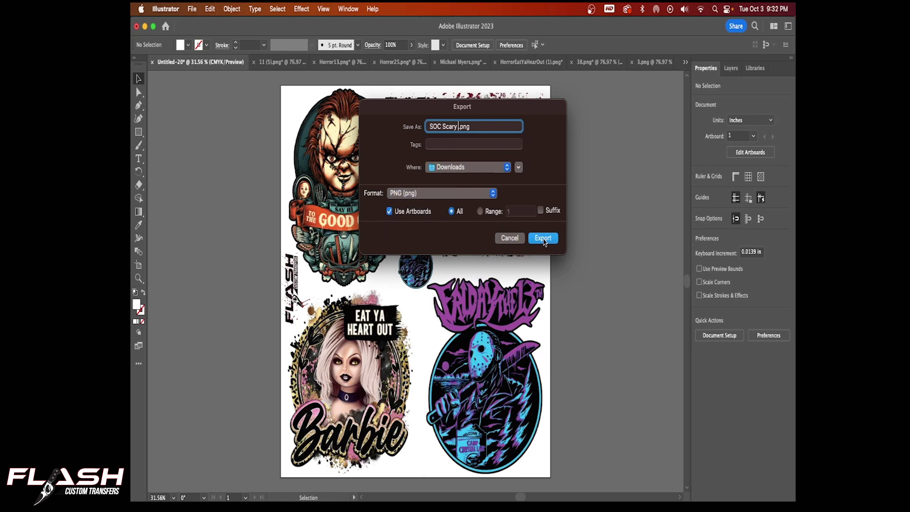
# - Export the PNG at High (300 ppi) resolution with Art Optimized (Supersampling) anti-aliasing and a Transparent background
pyautogui.click(470, 261)
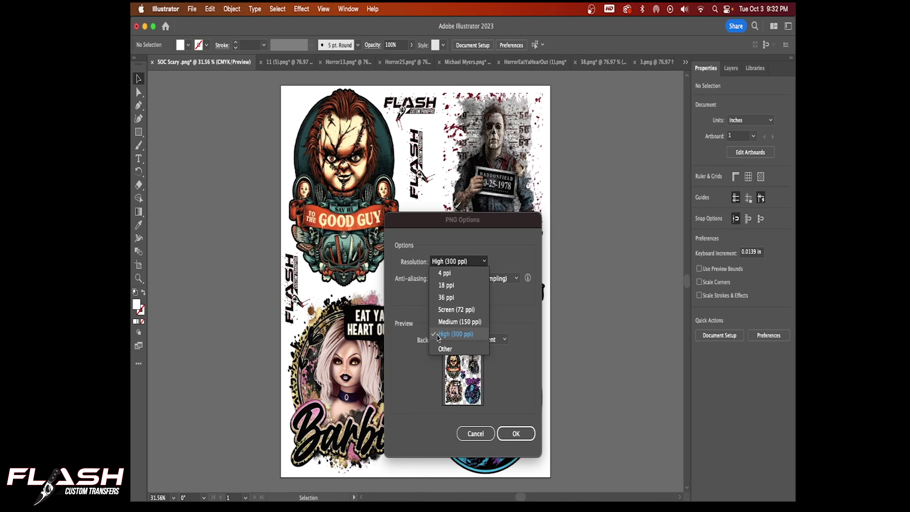
pyautogui.click(447, 335)
pyautogui.click(462, 279)
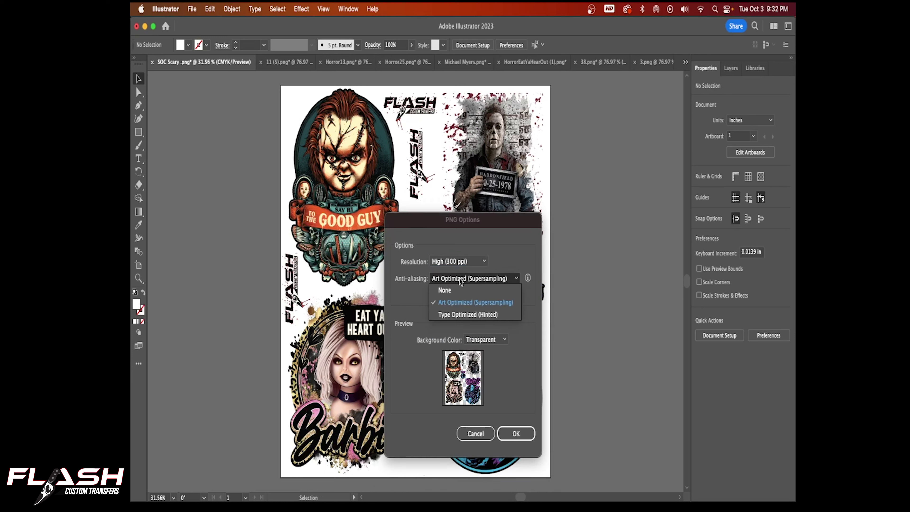
pyautogui.click(452, 305)
pyautogui.click(485, 339)
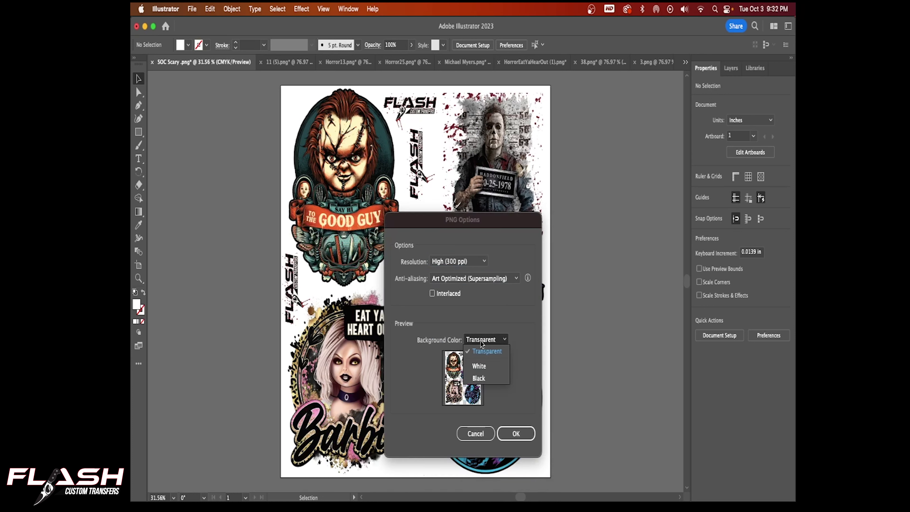
pyautogui.click(487, 350)
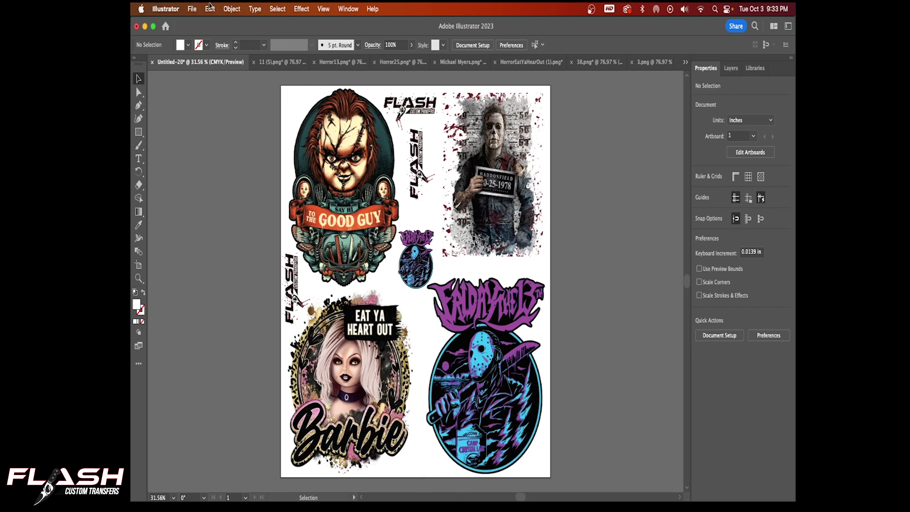
# - Open the exported "SOC Scary .png" from the Downloads folder
pyautogui.click(192, 9)
pyautogui.click(197, 50)
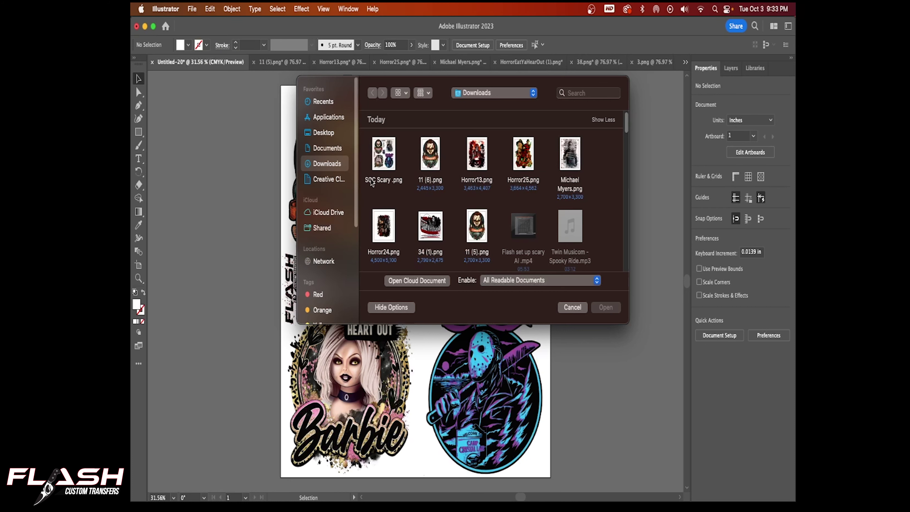
pyautogui.click(395, 146)
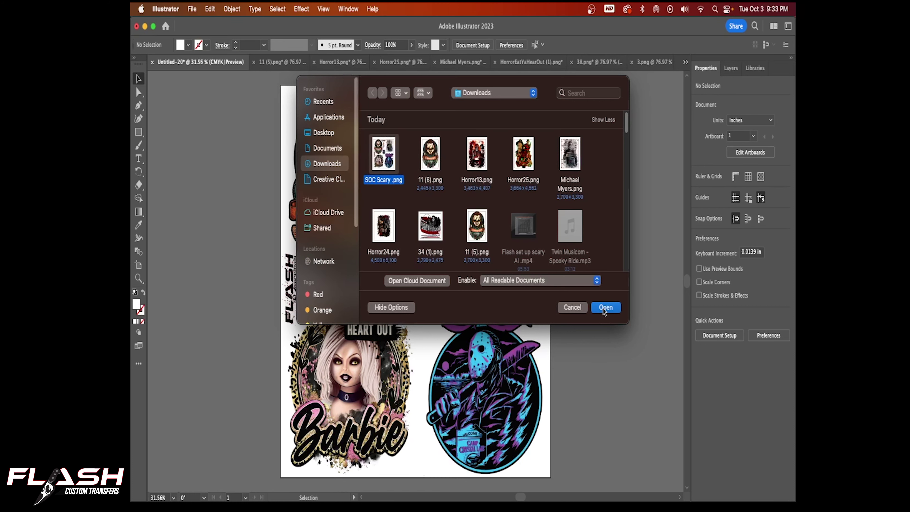
pyautogui.click(605, 308)
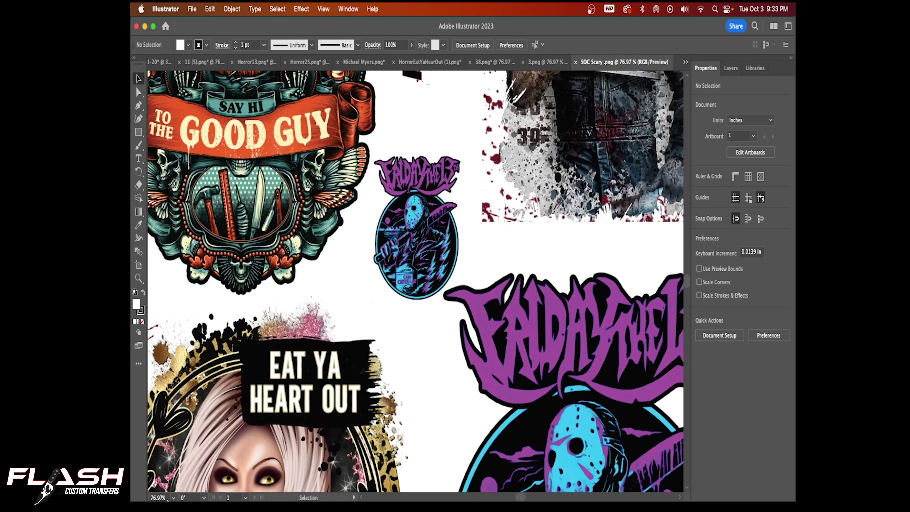
# - Move the opened gang sheet image completely off the artboard's left side to check its background transparency, and deselect it
pyautogui.click(157, 498)
pyautogui.write('30')
pyautogui.press('Return')
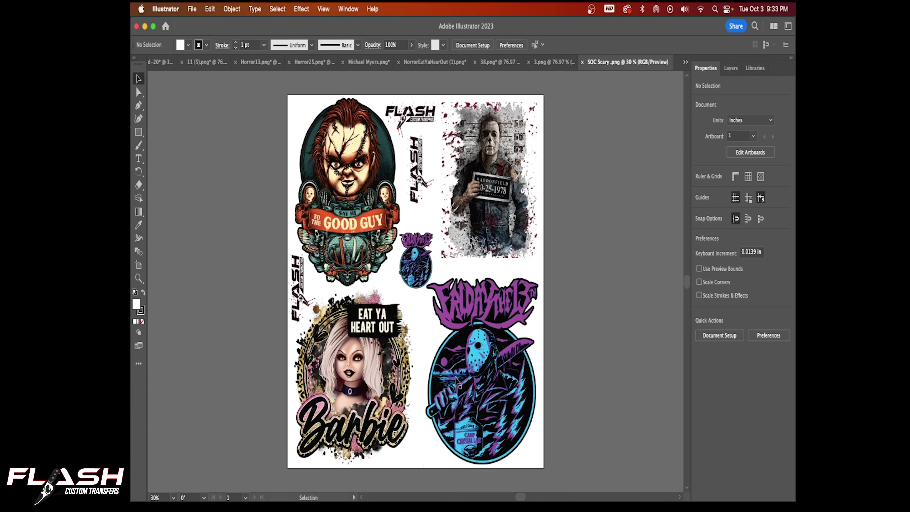
pyautogui.moveTo(483, 364); pyautogui.dragTo(488, 347)
pyautogui.hscroll(-5, 573, 387)
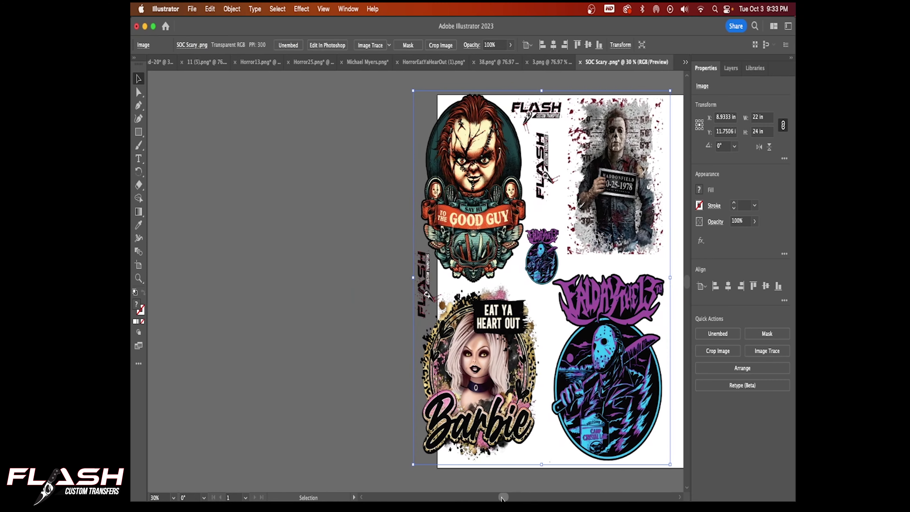
pyautogui.moveTo(615, 414); pyautogui.dragTo(359, 415)
pyautogui.click(494, 400)
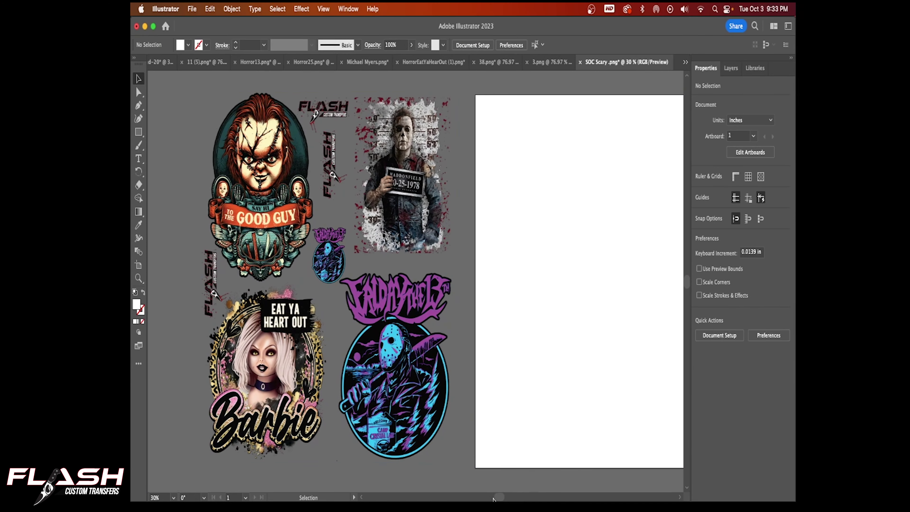
pyautogui.hscroll(-1, 494, 498)
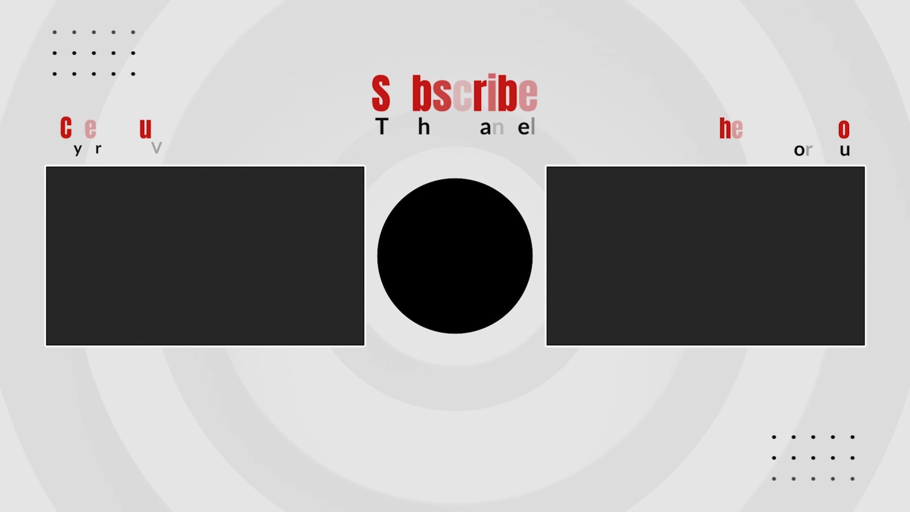